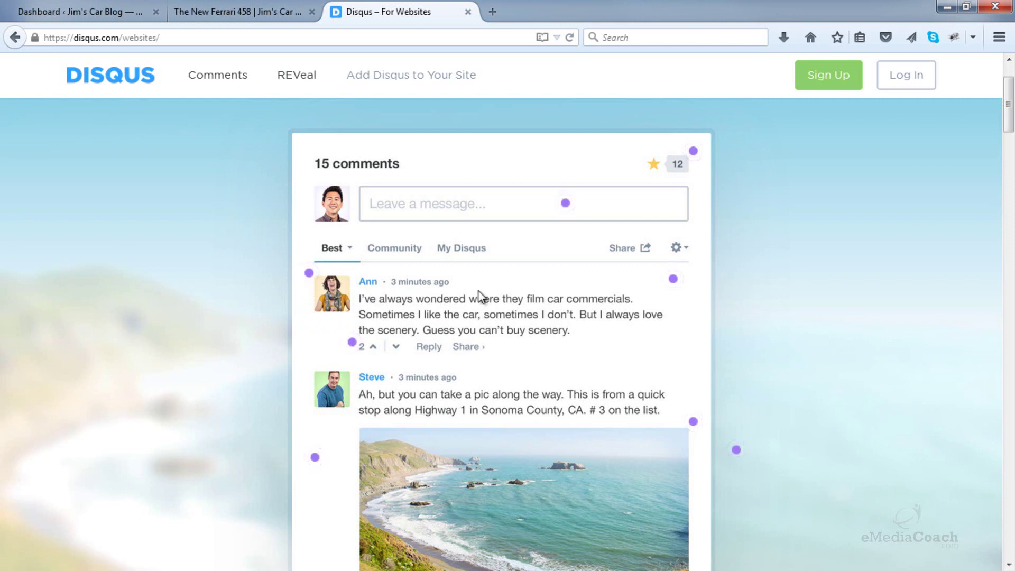
# - Preview the comment voting feature in the demo, then go to the Disqus home page
pyautogui.scroll(-2, 423, 312)
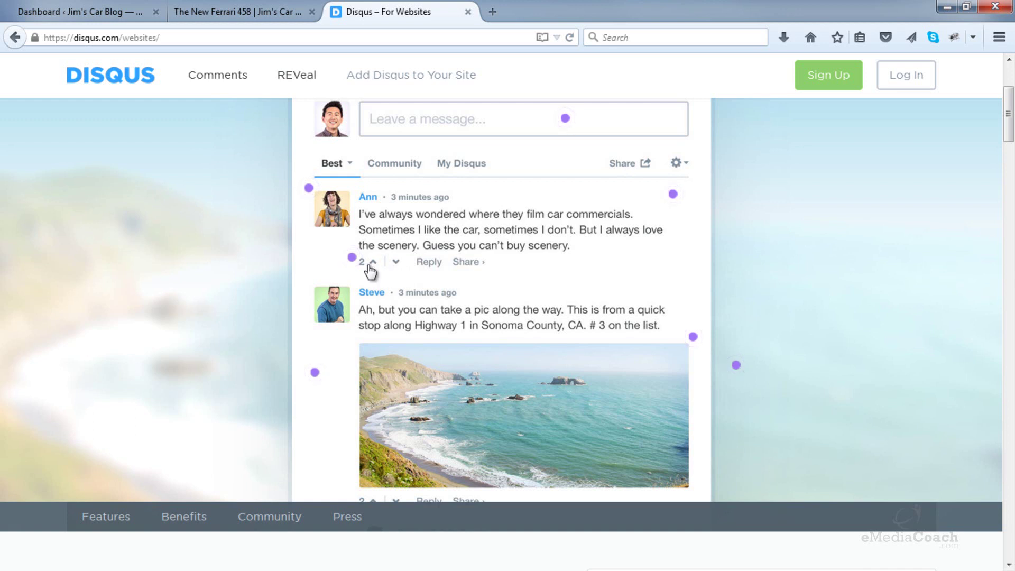
pyautogui.click(353, 261)
pyautogui.click(115, 69)
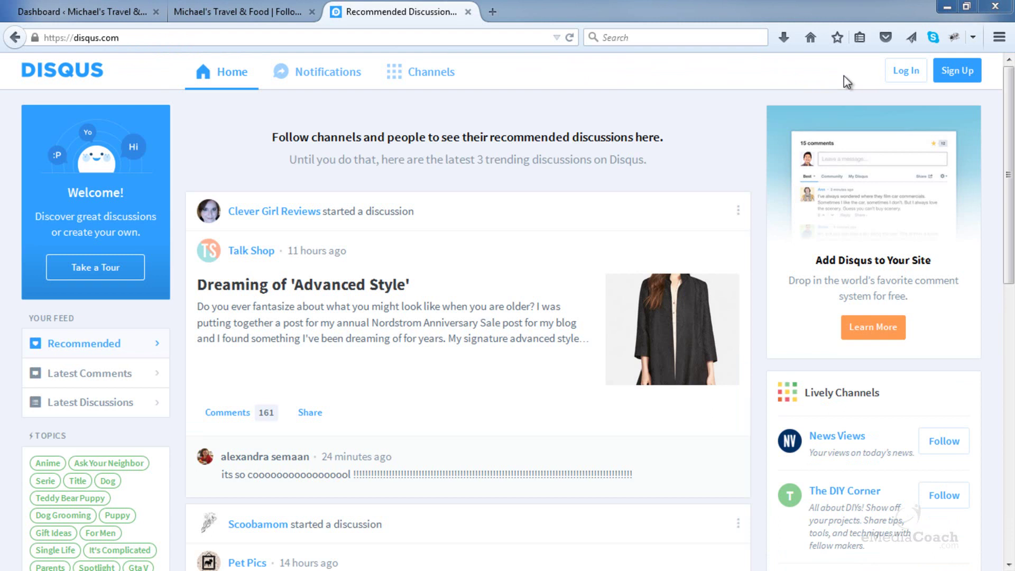
# - Back out of Sign Up and log in to the existing Disqus account instead
pyautogui.click(974, 79)
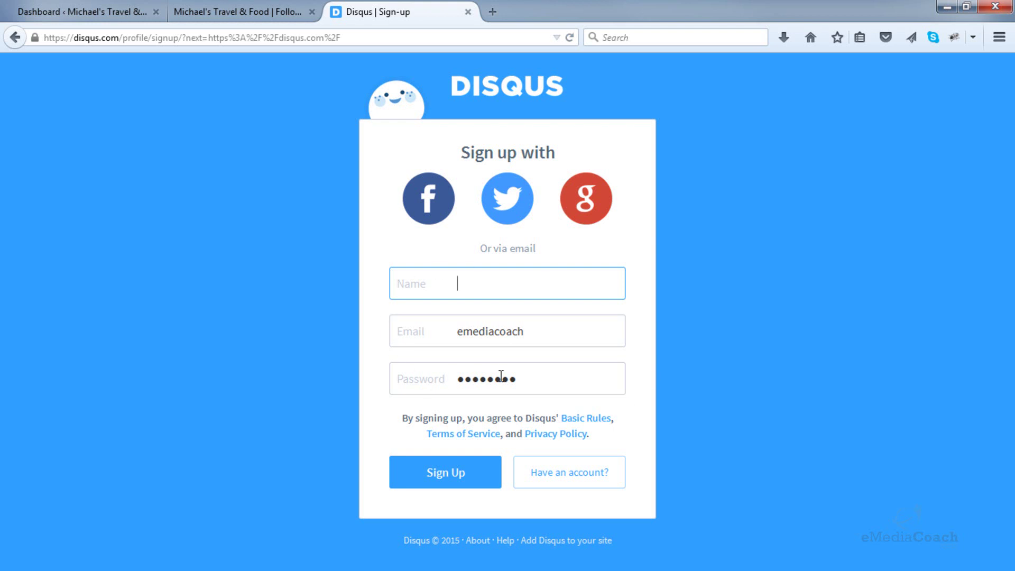
pyautogui.click(15, 37)
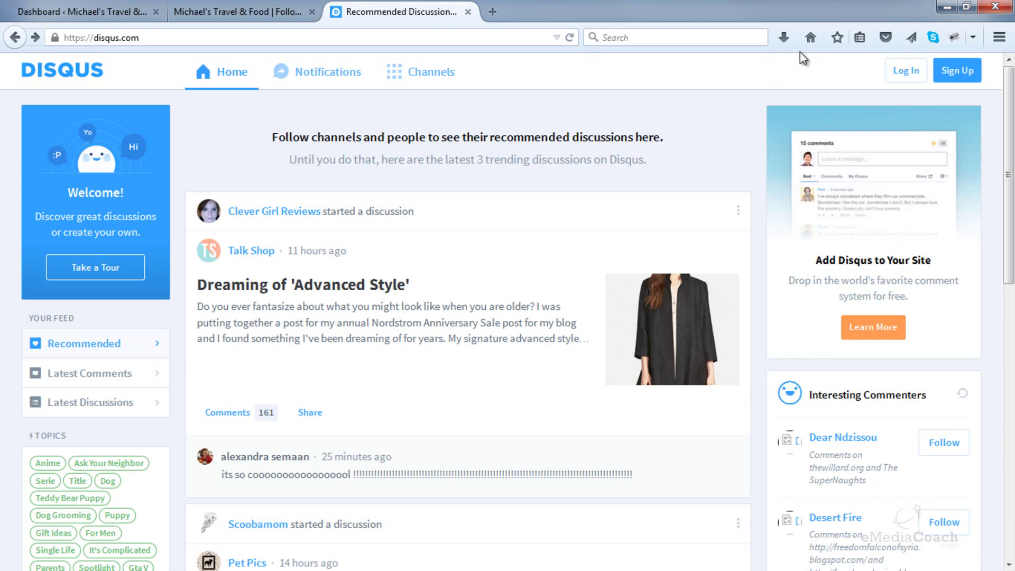
pyautogui.click(903, 74)
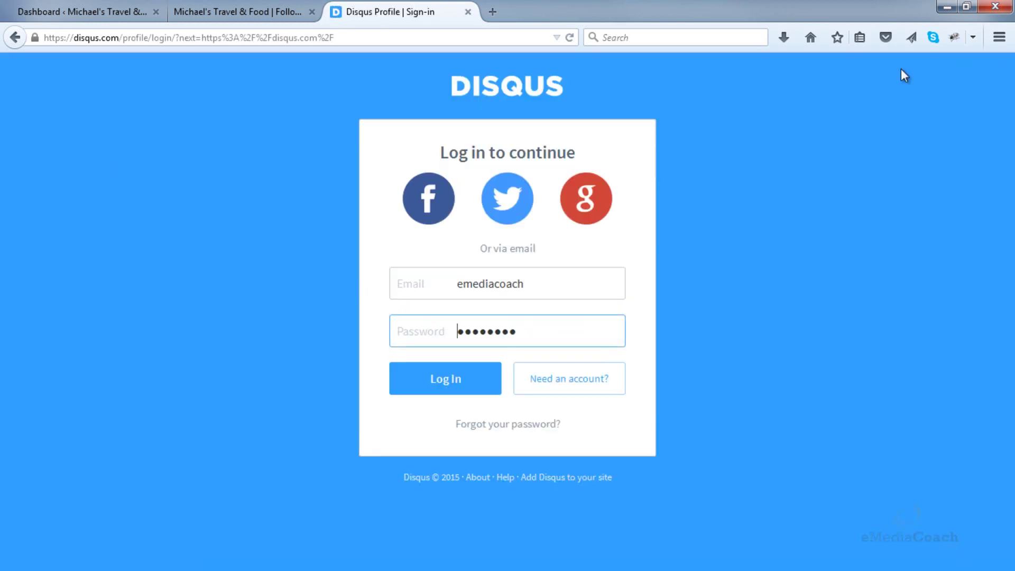
pyautogui.click(445, 385)
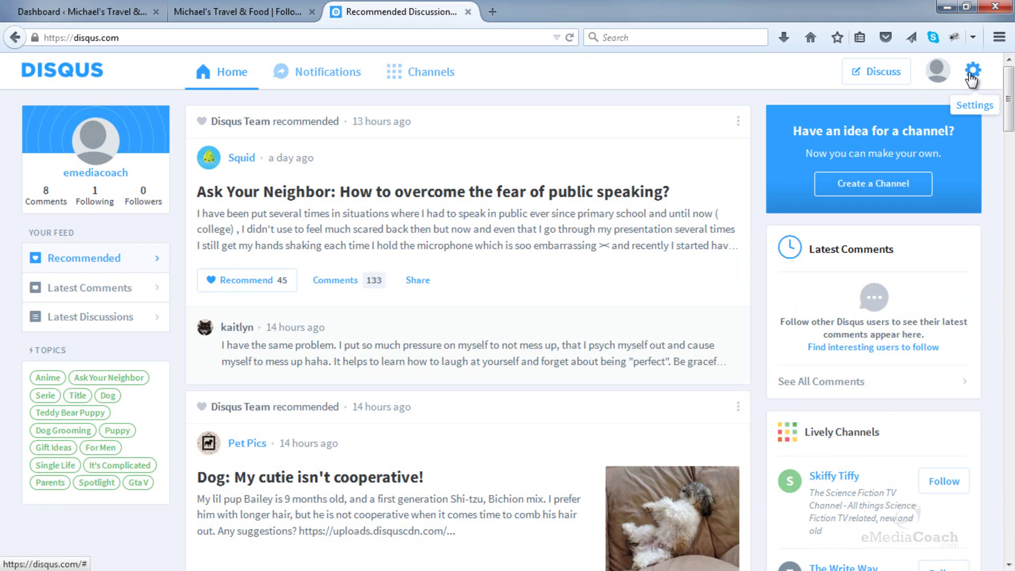
# - Use the gear icon to reach the Disqus admin Moderate page for all sites
pyautogui.click(970, 74)
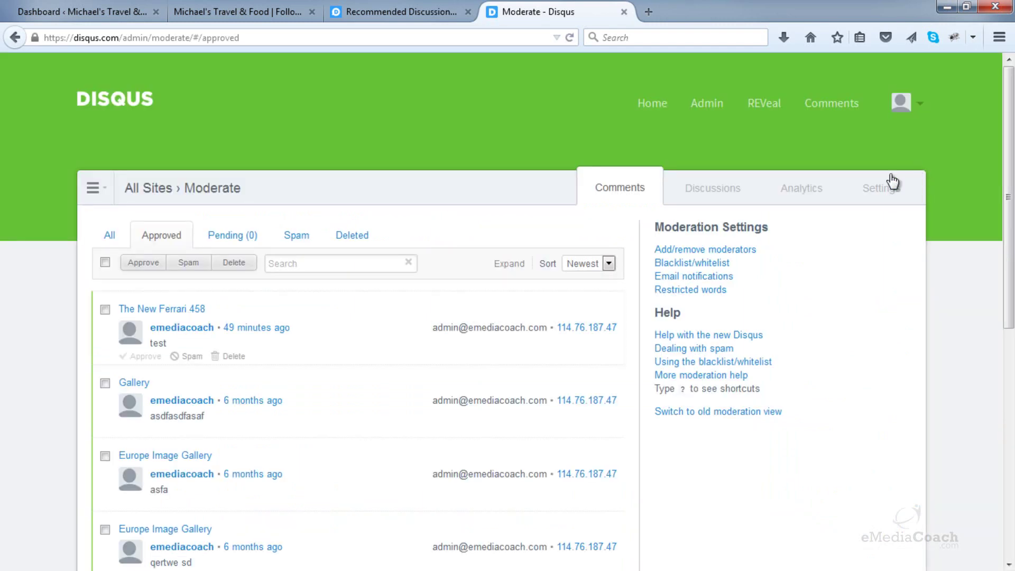
# - Try the Add new site registration, then go back and select Michael's Travel & Food in the site list
pyautogui.click(97, 185)
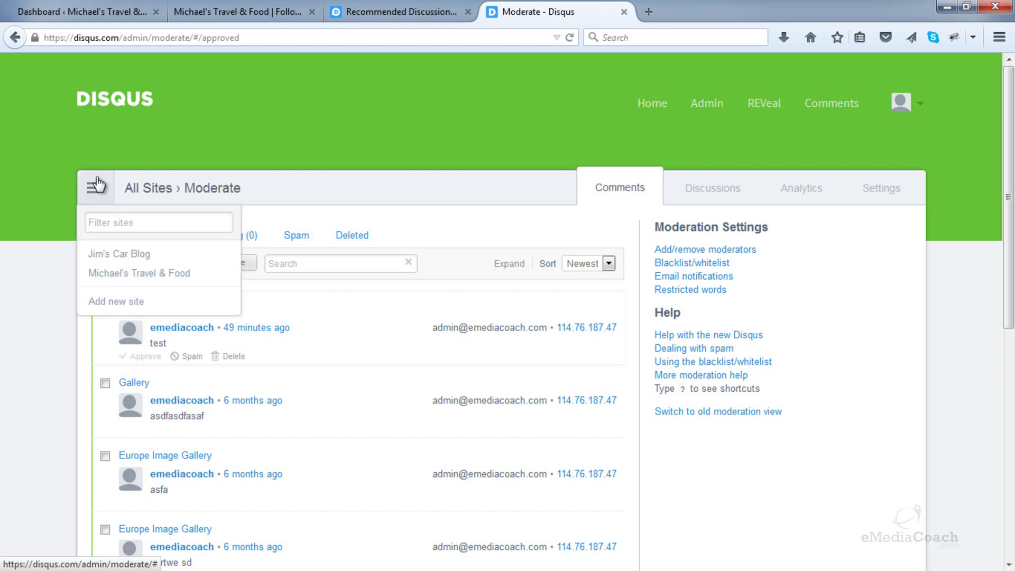
pyautogui.click(123, 304)
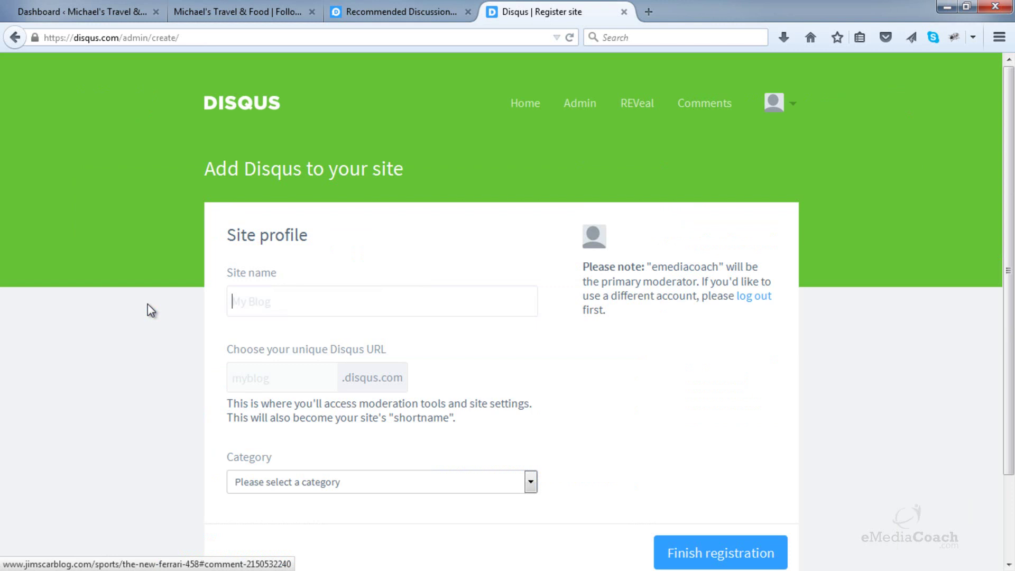
pyautogui.click(260, 305)
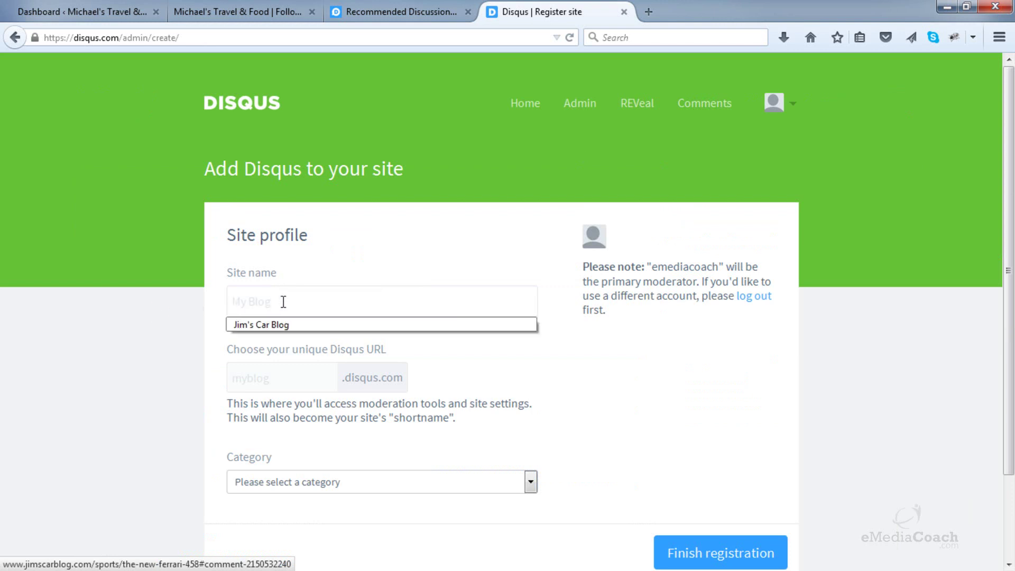
pyautogui.click(208, 306)
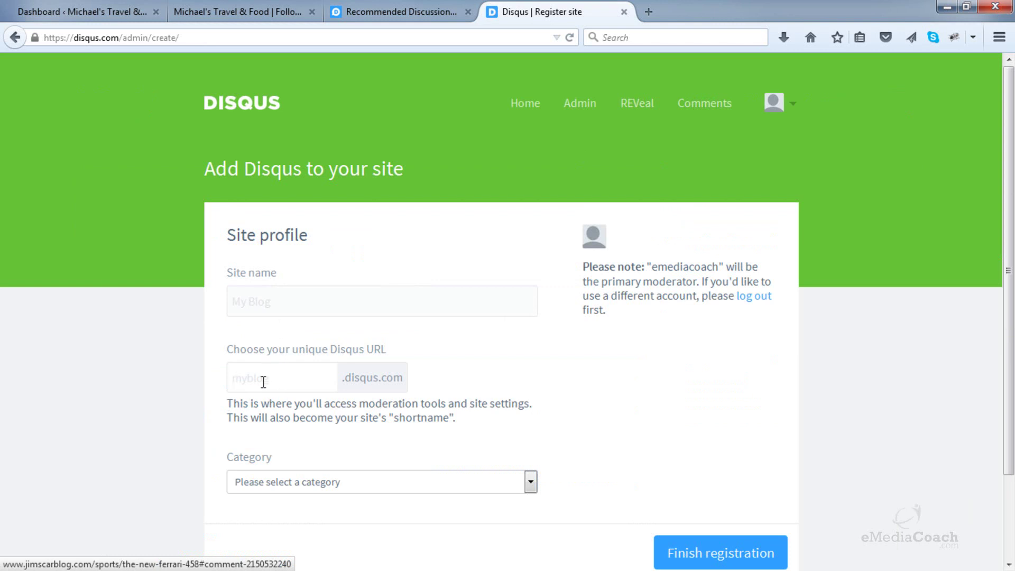
pyautogui.scroll(-2, 283, 371)
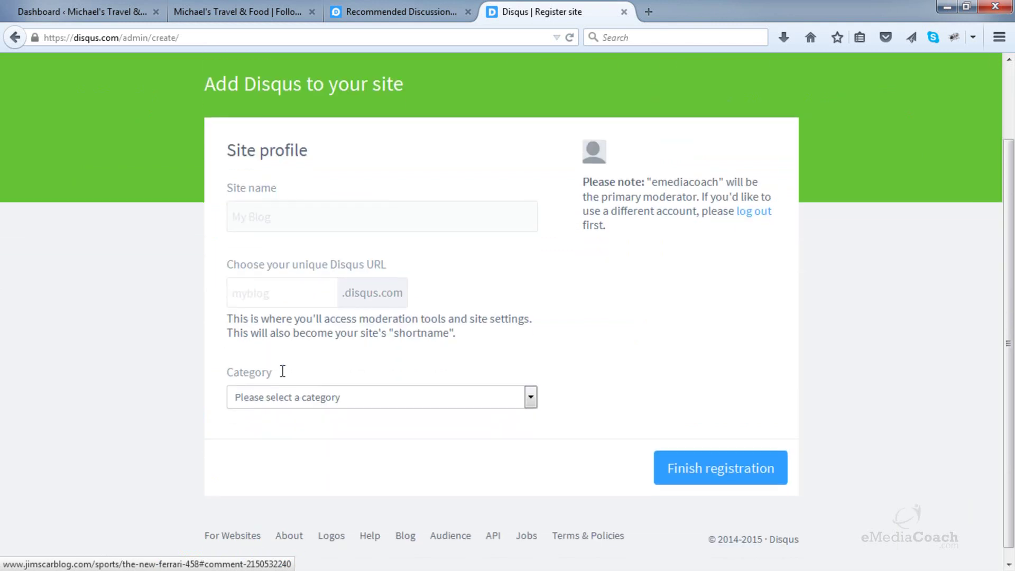
pyautogui.click(694, 481)
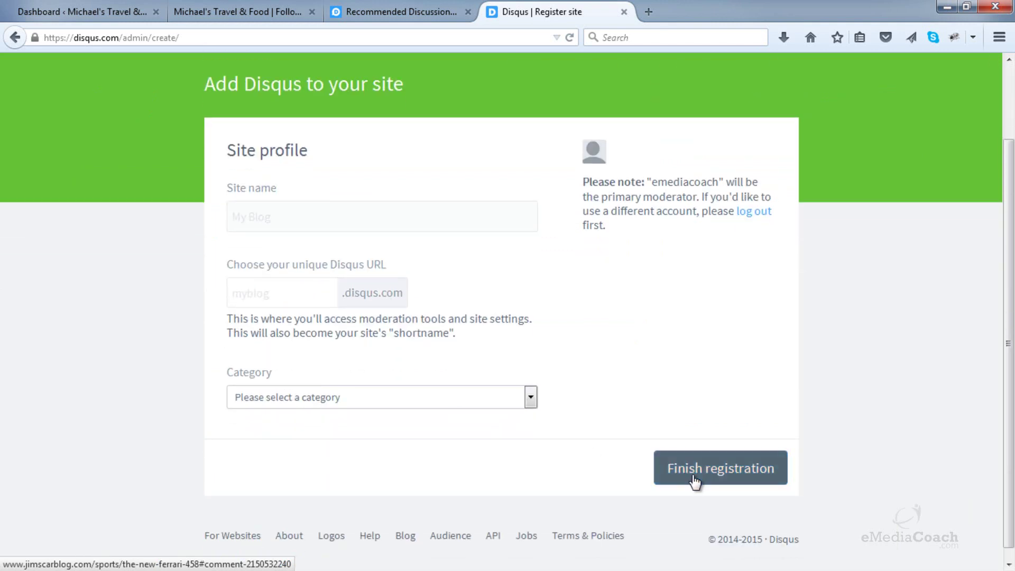
pyautogui.click(14, 38)
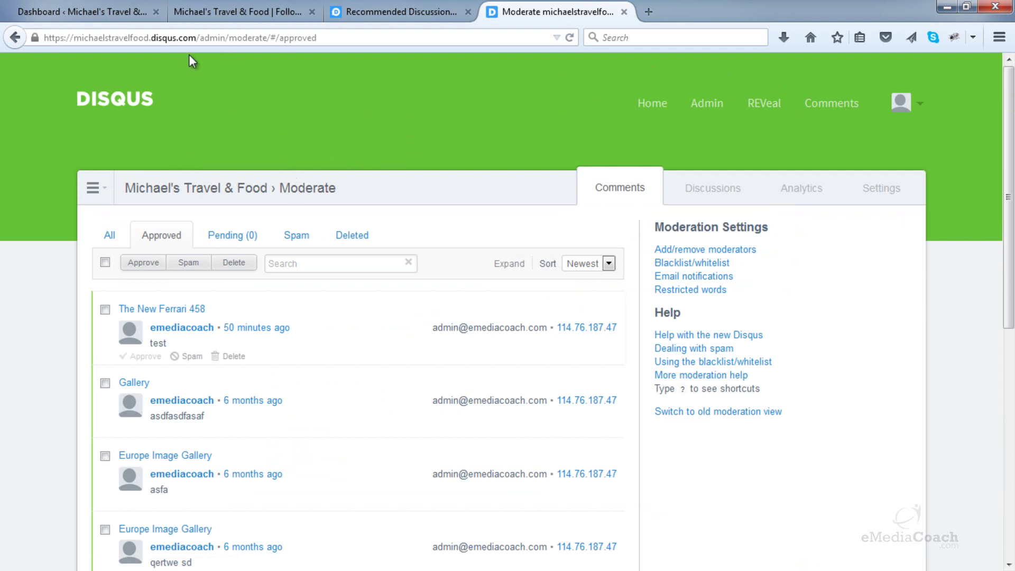
pyautogui.click(94, 188)
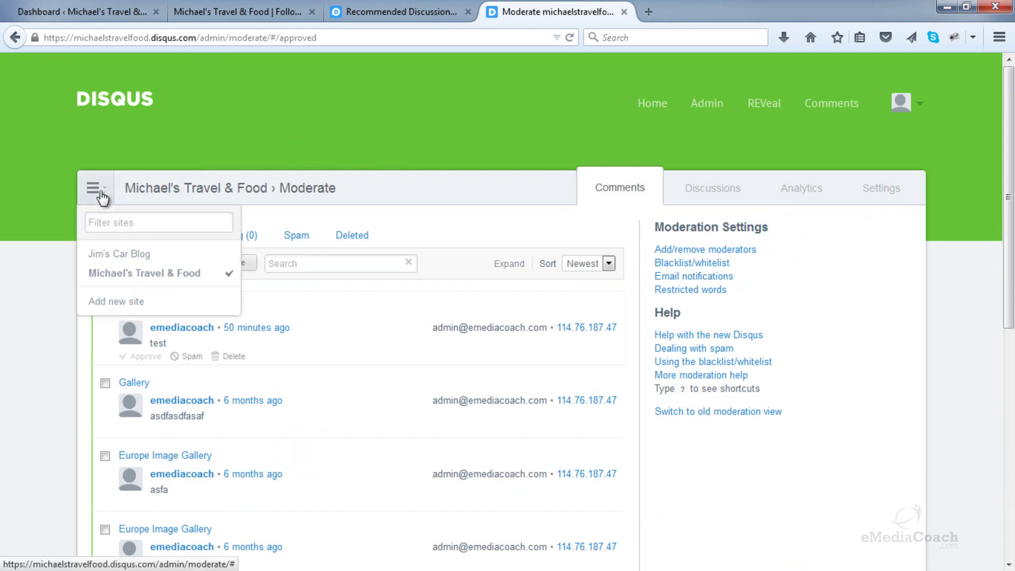
pyautogui.click(37, 139)
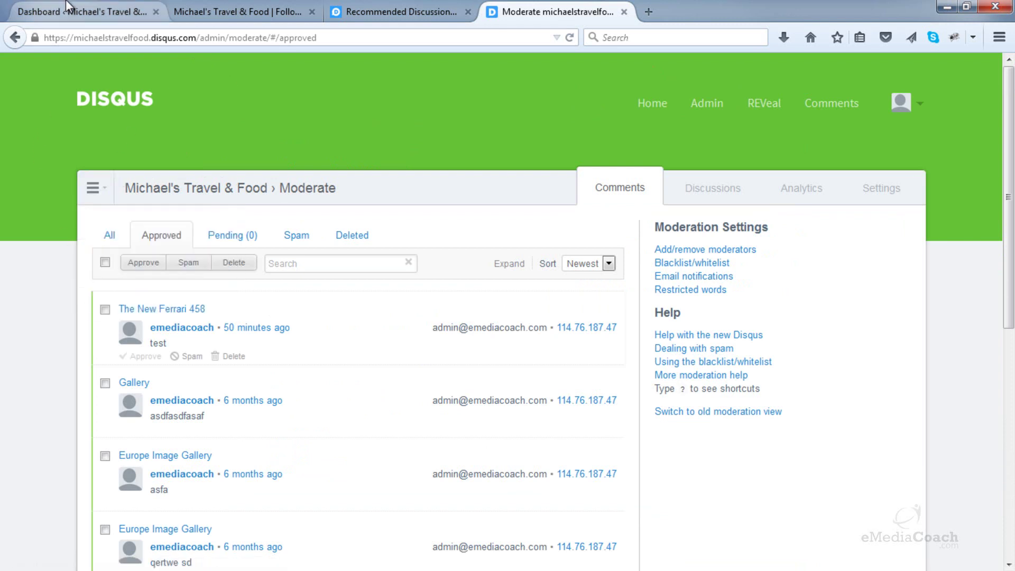
# - Search plugins for 'disqus', then install and activate Disqus Comment System
pyautogui.click(67, 5)
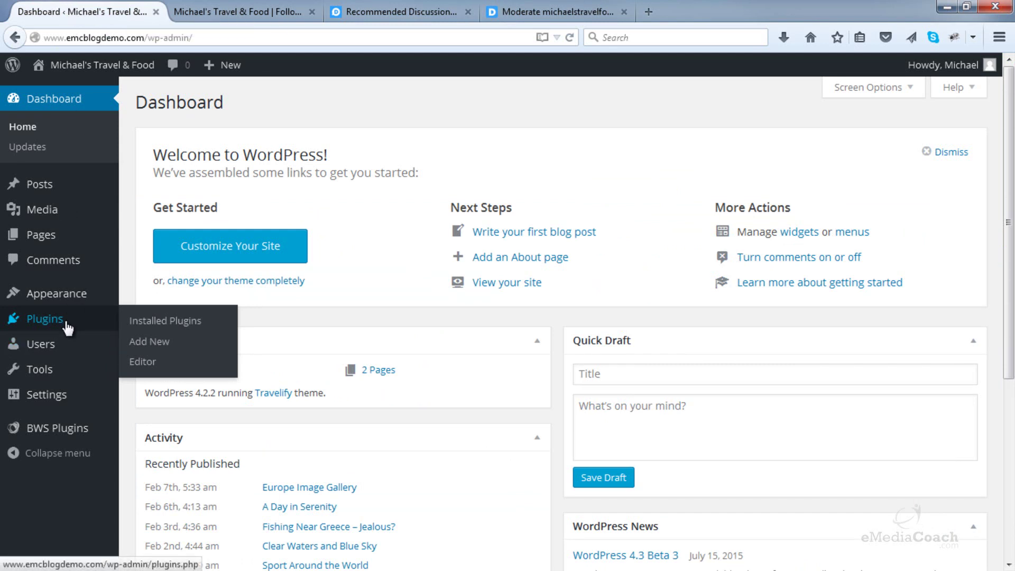
pyautogui.click(178, 347)
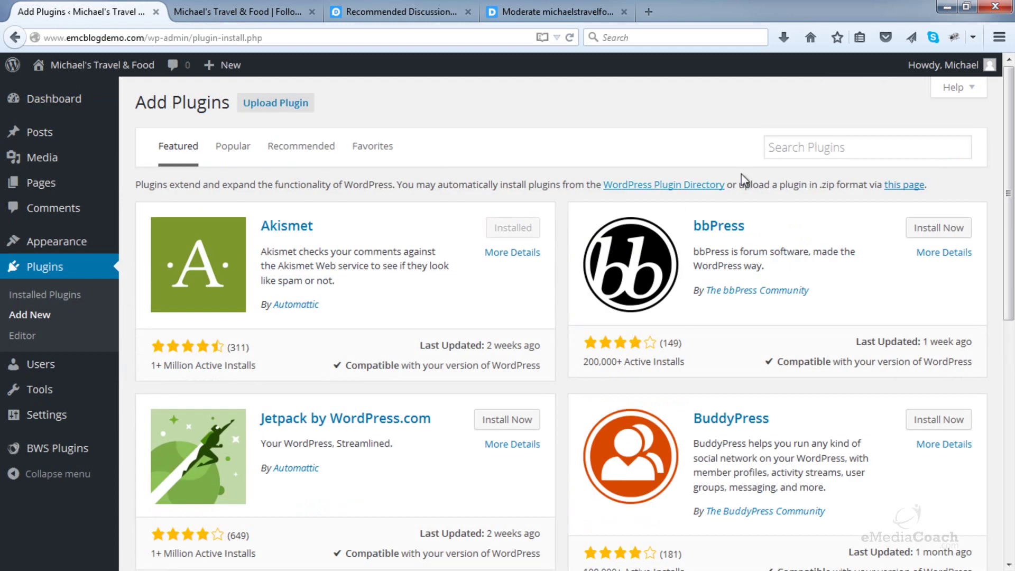
pyautogui.click(798, 152)
pyautogui.write('di')
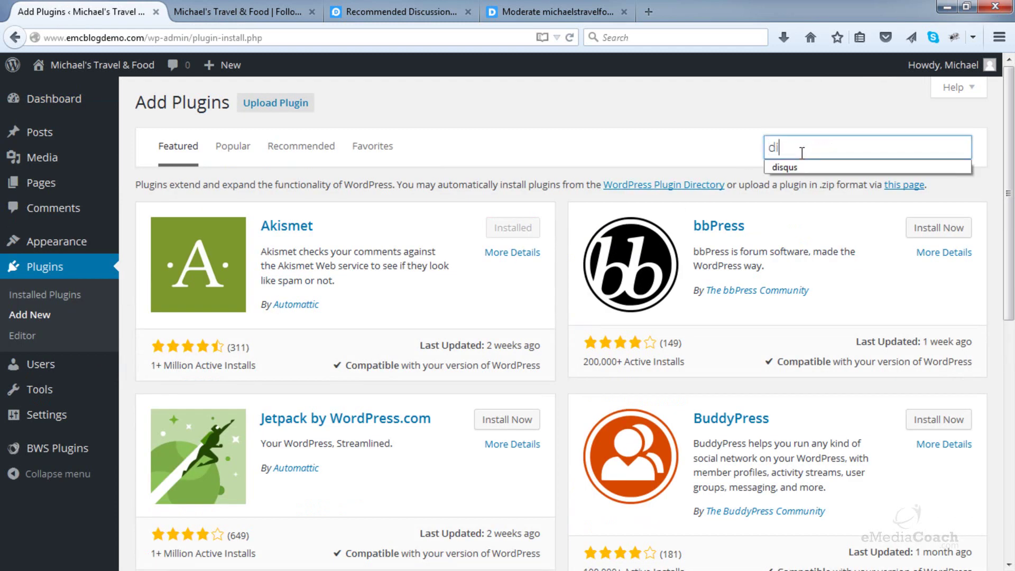
pyautogui.write('squs')
pyautogui.press('Return')
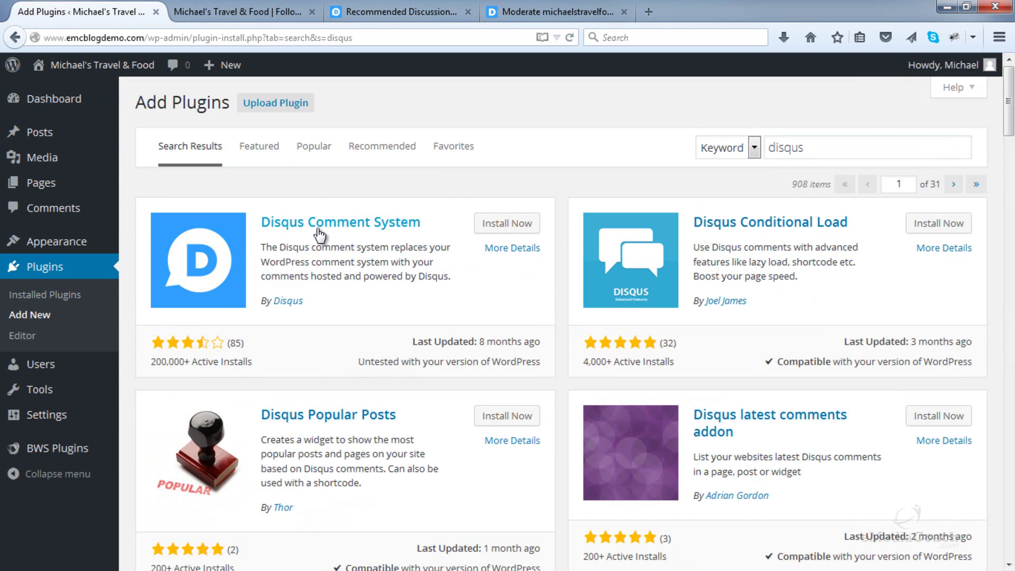
pyautogui.click(523, 226)
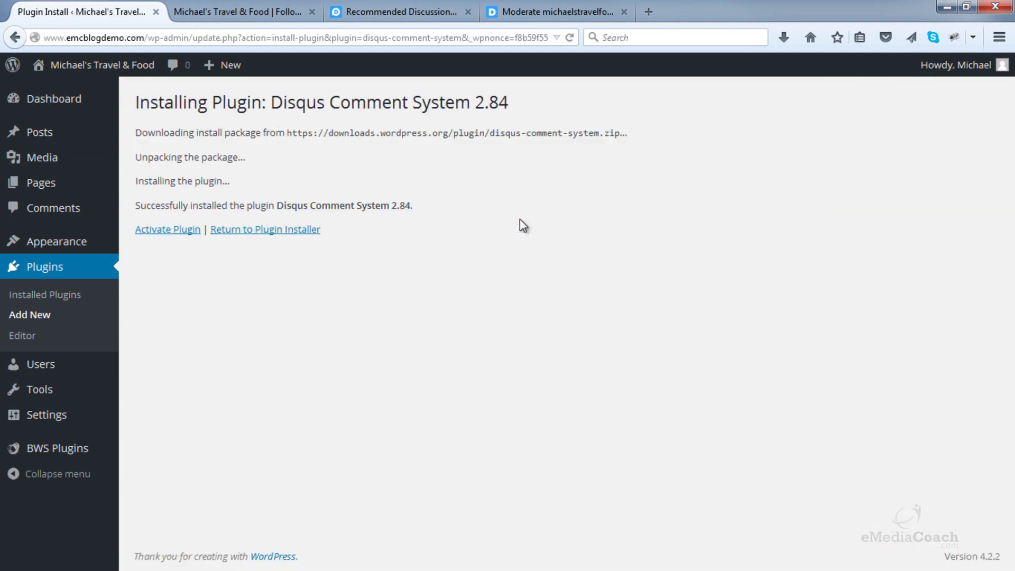
pyautogui.click(174, 231)
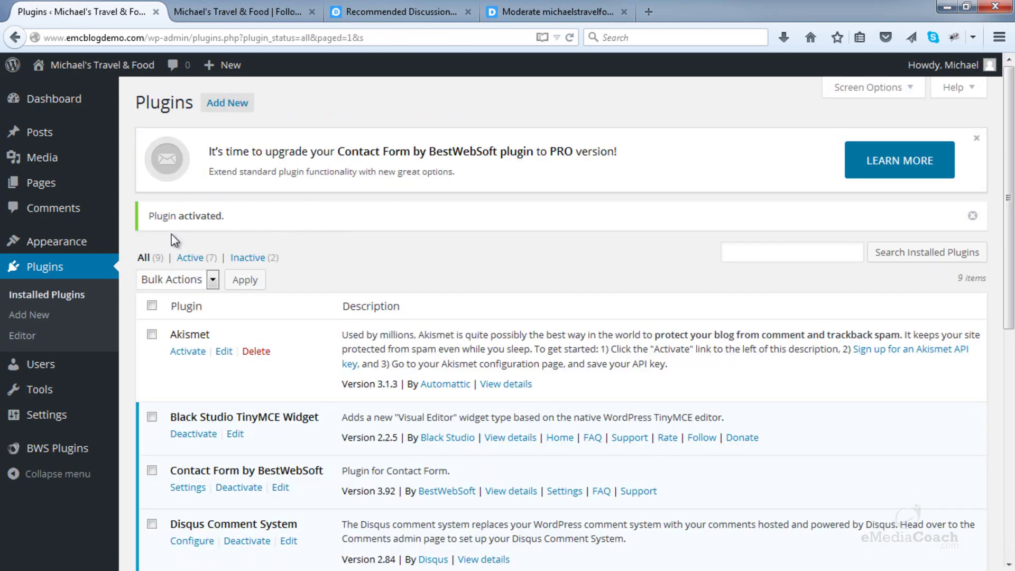
# - Open Configure for Disqus Comment System from the Plugins list
pyautogui.scroll(-6, 176, 241)
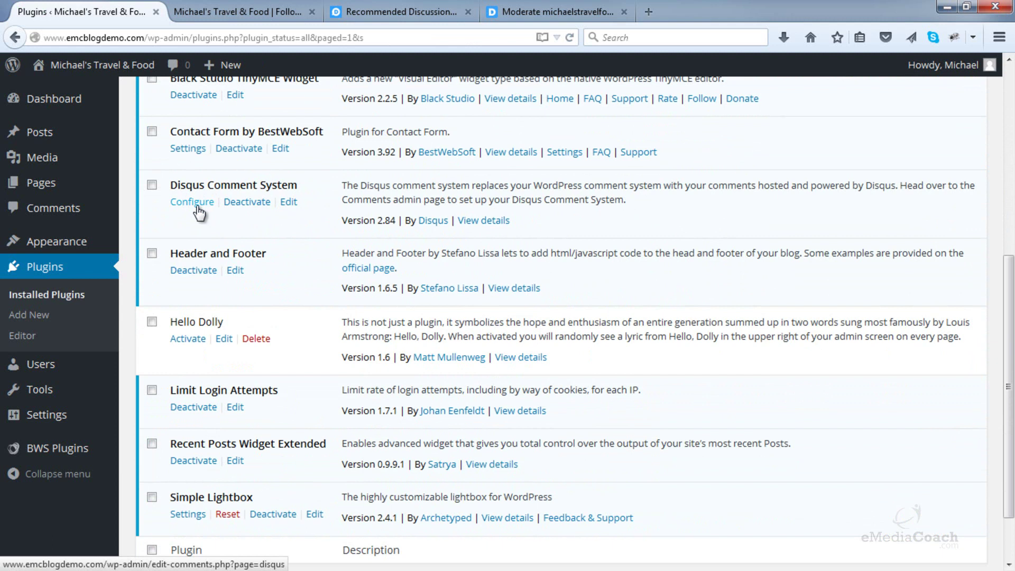
pyautogui.click(199, 212)
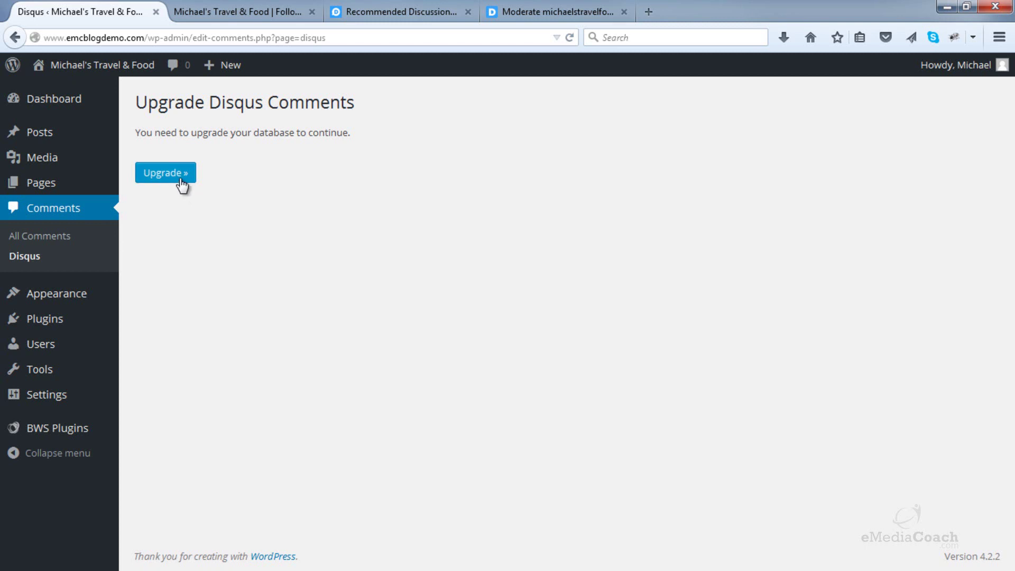
# - Upgrade the Disqus plugin database, glance at the moderation tab, and return to the installer
pyautogui.click(181, 184)
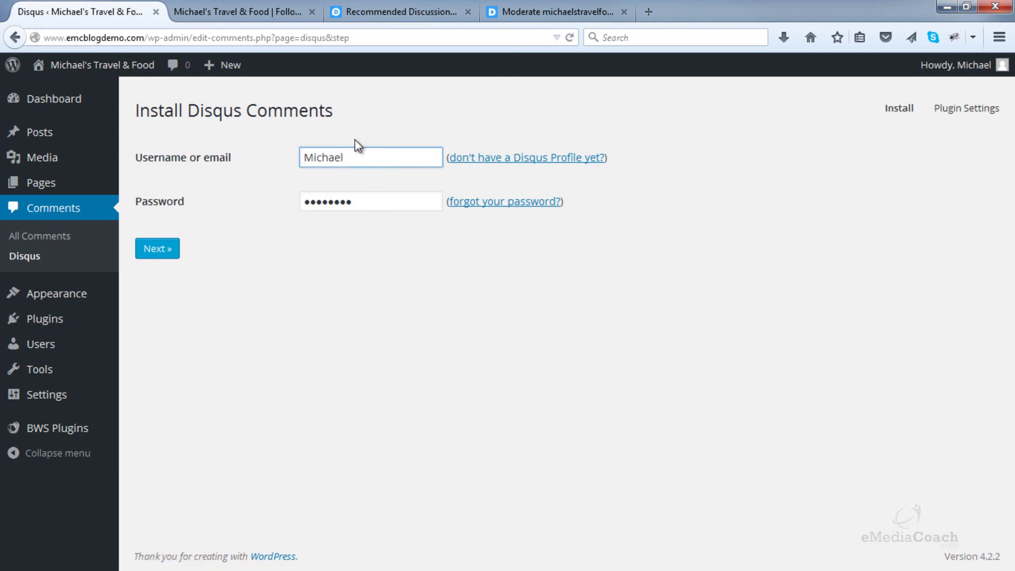
pyautogui.click(554, 9)
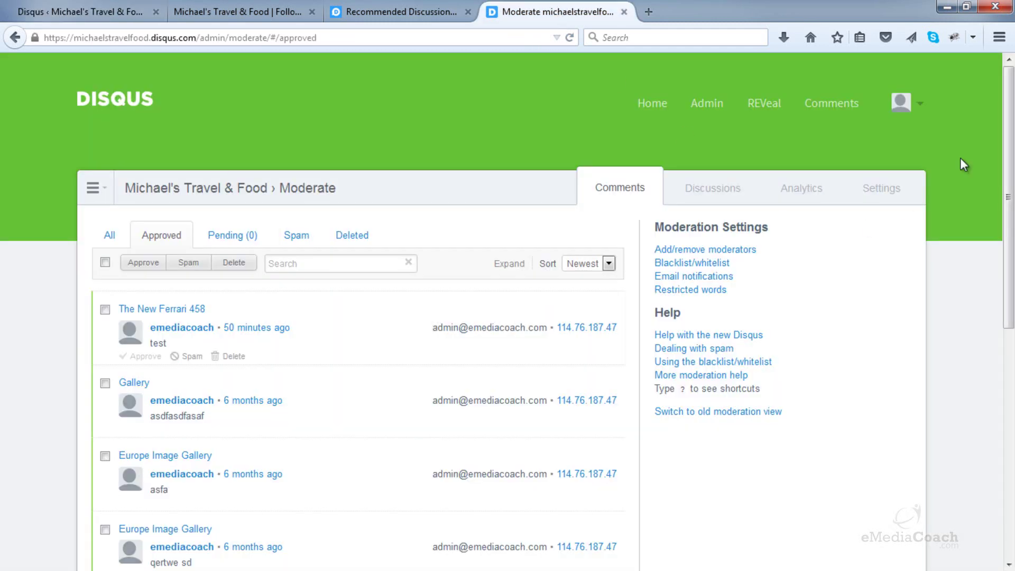
pyautogui.click(231, 13)
pyautogui.click(84, 12)
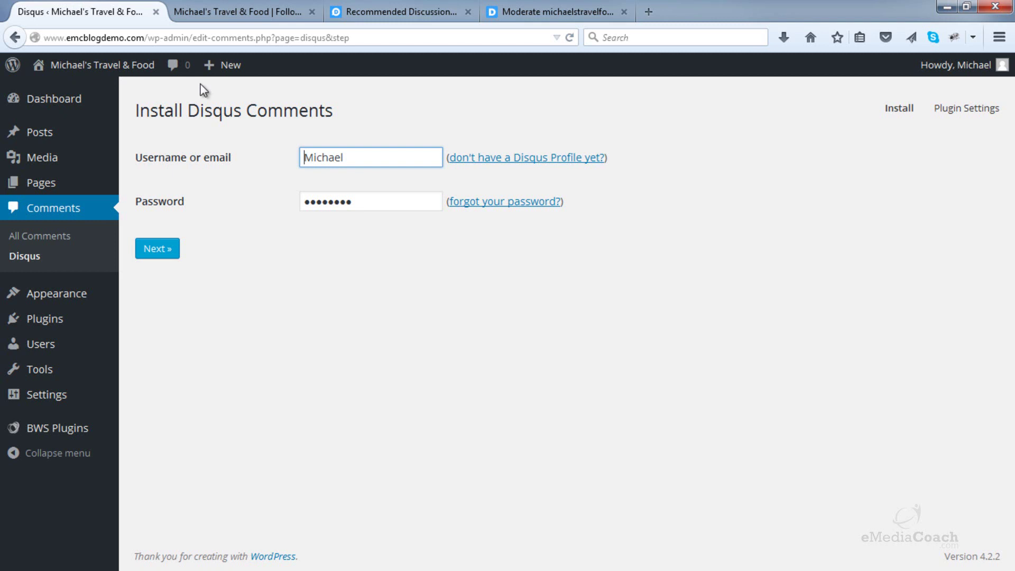
# - Sign in with the Disqus username and password, then dismiss the save-password prompt
pyautogui.click(374, 151)
pyautogui.moveTo(374, 158); pyautogui.dragTo(280, 156)
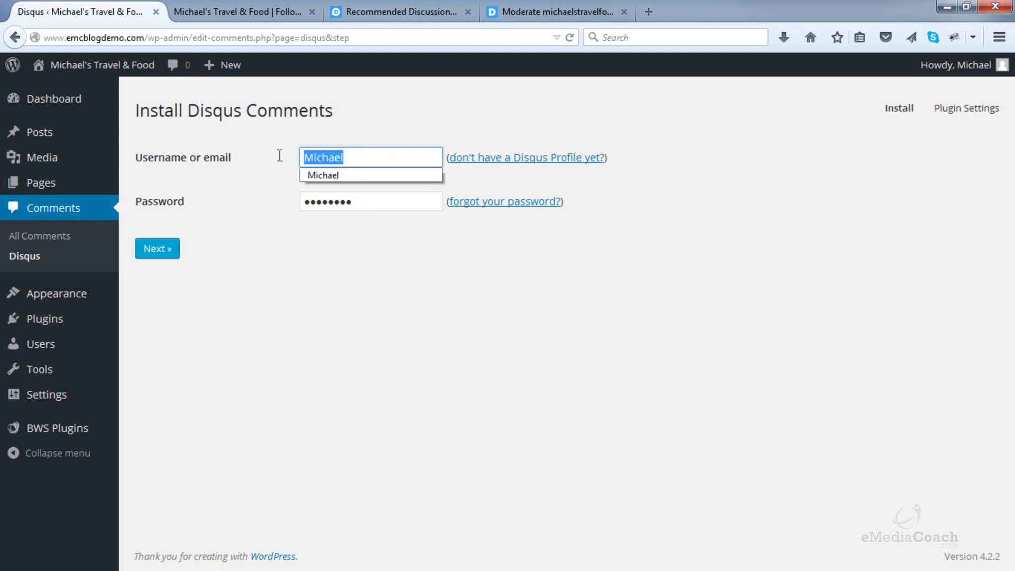
pyautogui.write('emediacoach')
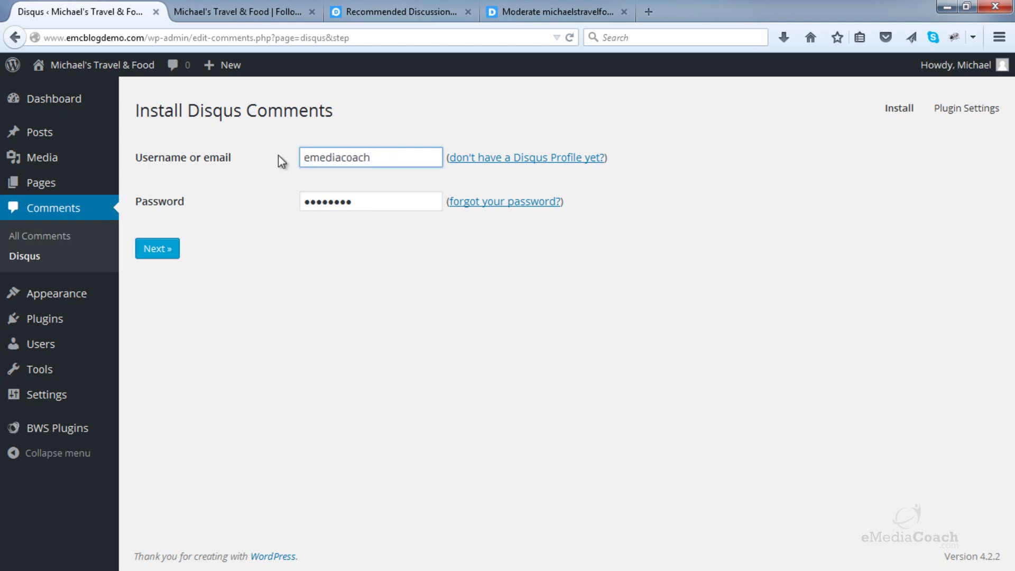
pyautogui.press('Tab')
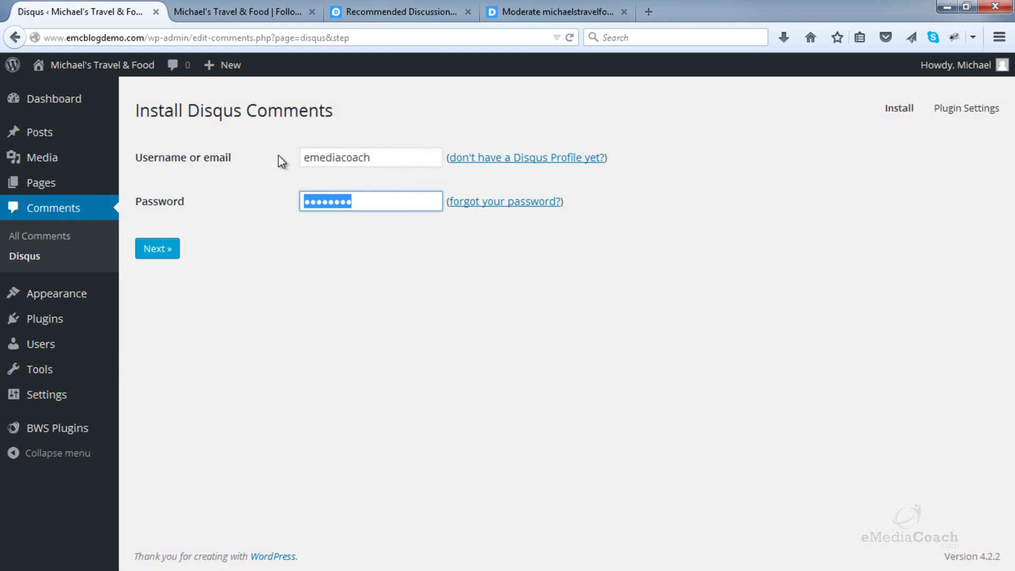
pyautogui.write('********')
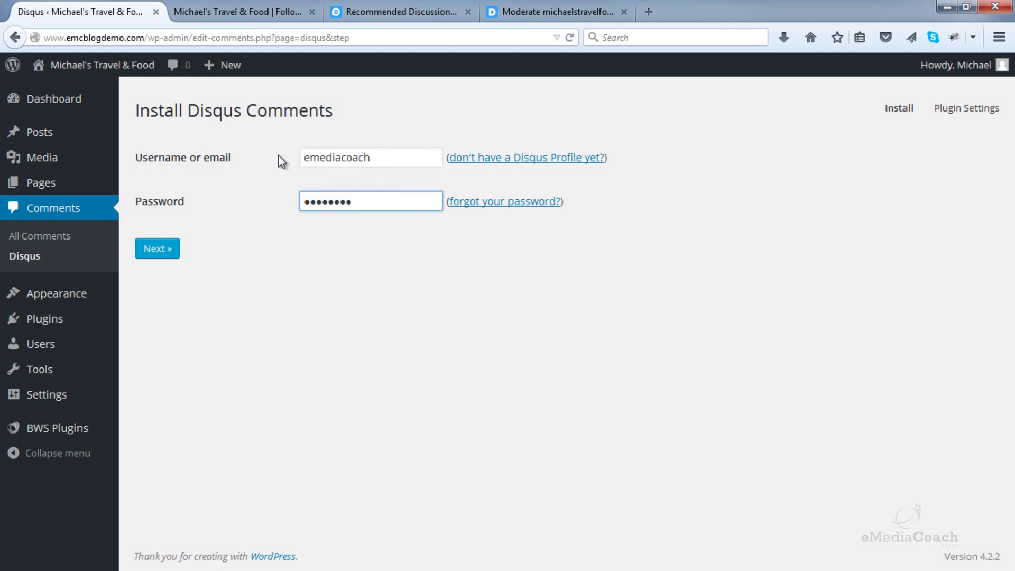
pyautogui.click(164, 249)
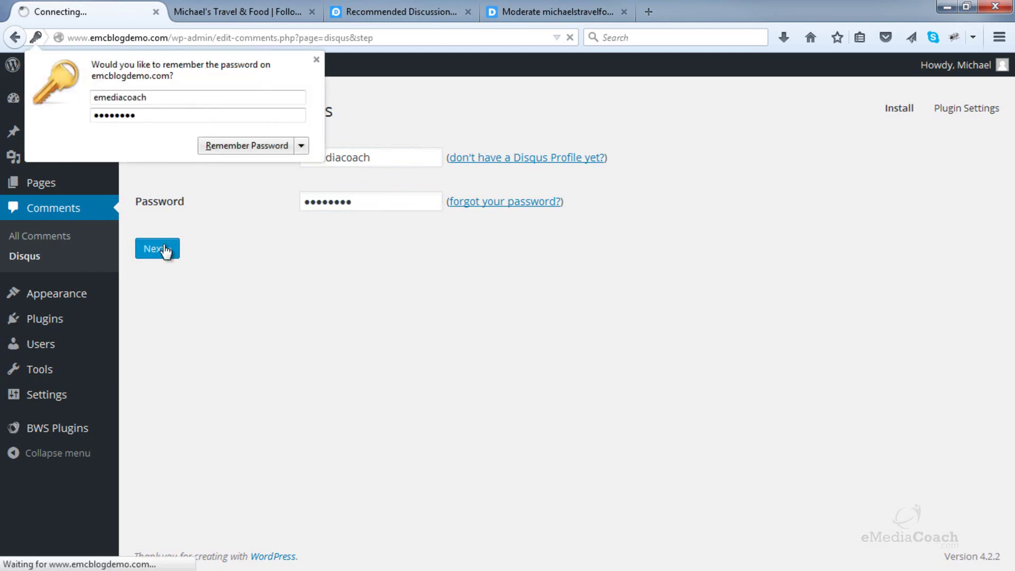
pyautogui.click(317, 60)
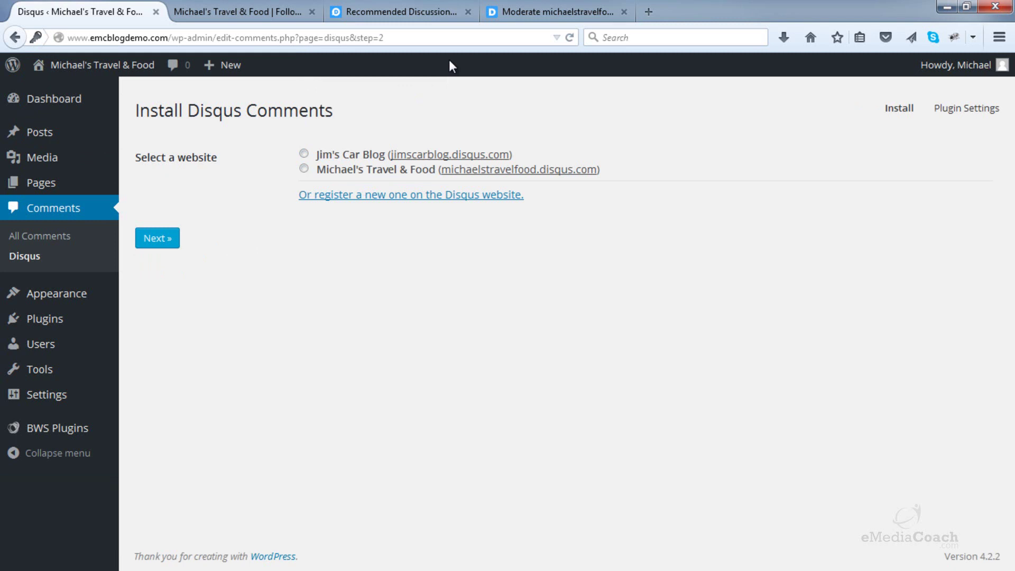
# - Check the Disqus site list, then choose Michael's Travel & Food and finish installing
pyautogui.click(523, 13)
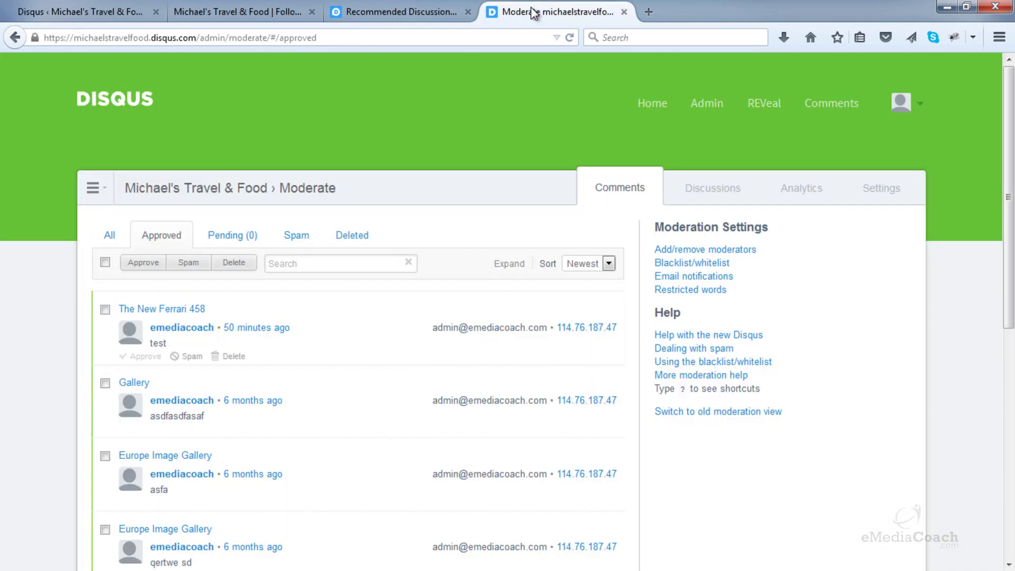
pyautogui.click(93, 188)
pyautogui.click(130, 303)
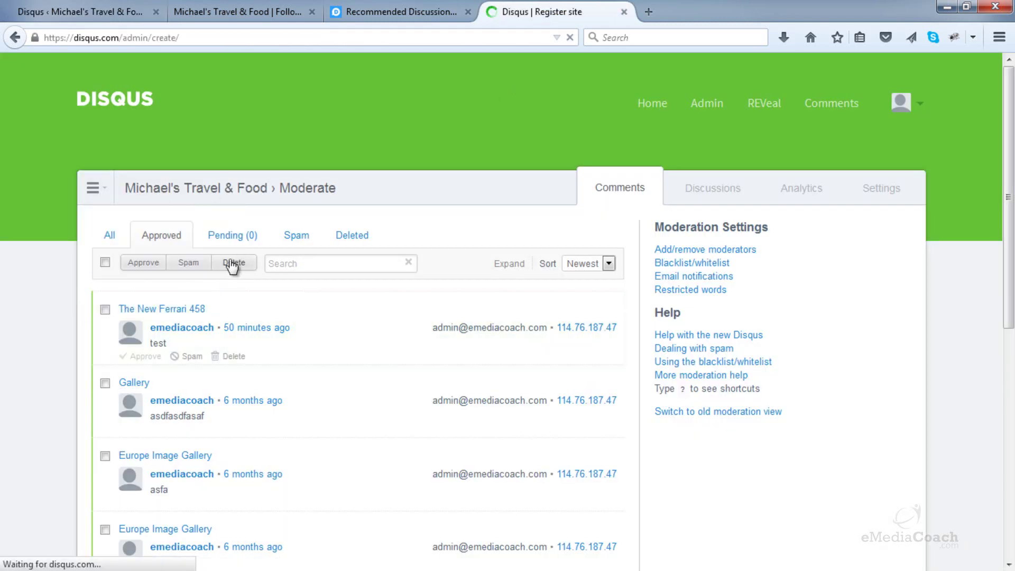
pyautogui.click(208, 10)
pyautogui.click(148, 12)
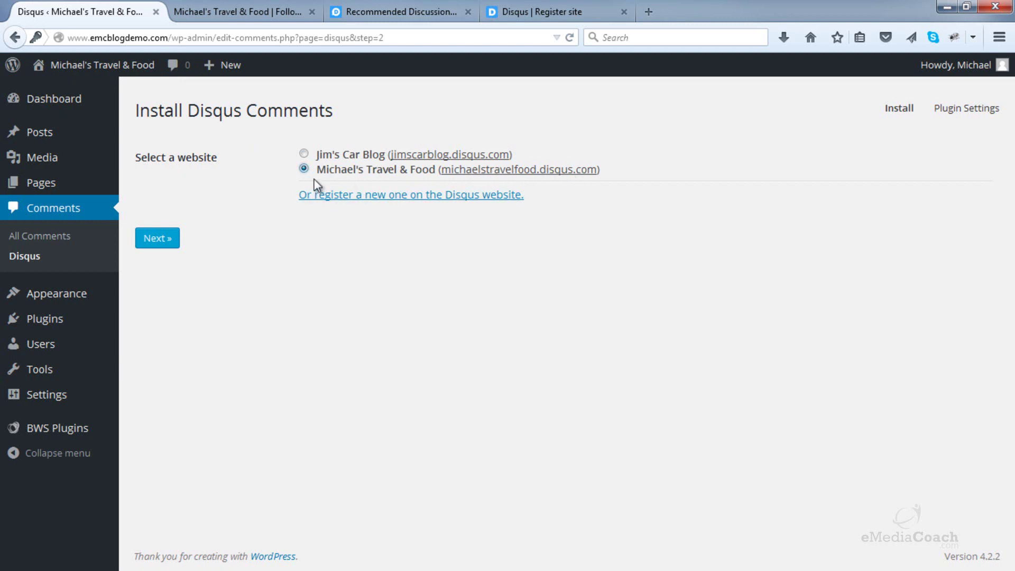
pyautogui.click(148, 243)
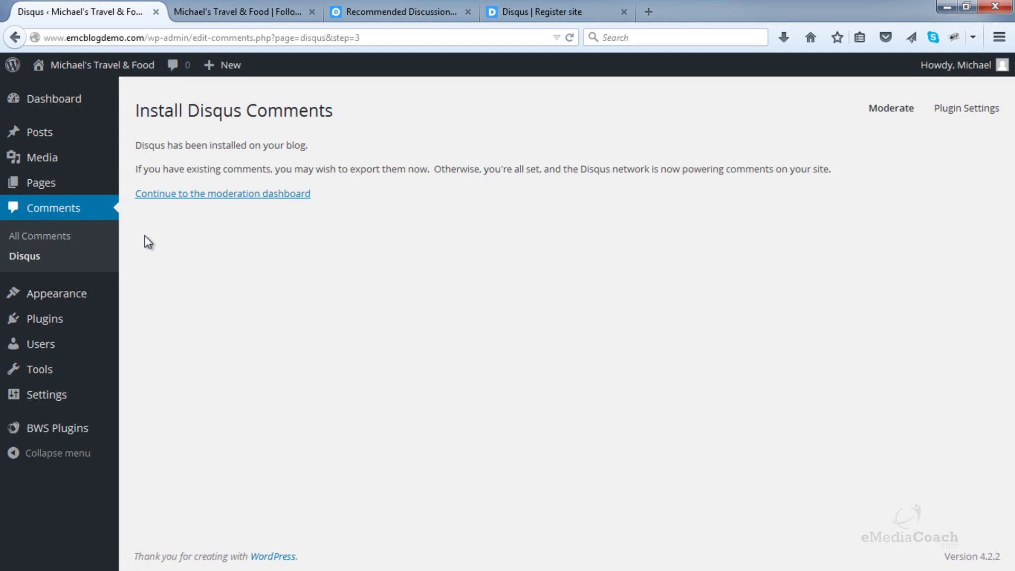
# - Open Disqus Moderation in a new tab, look over its approved comments, and return to WordPress
pyautogui.click(188, 200)
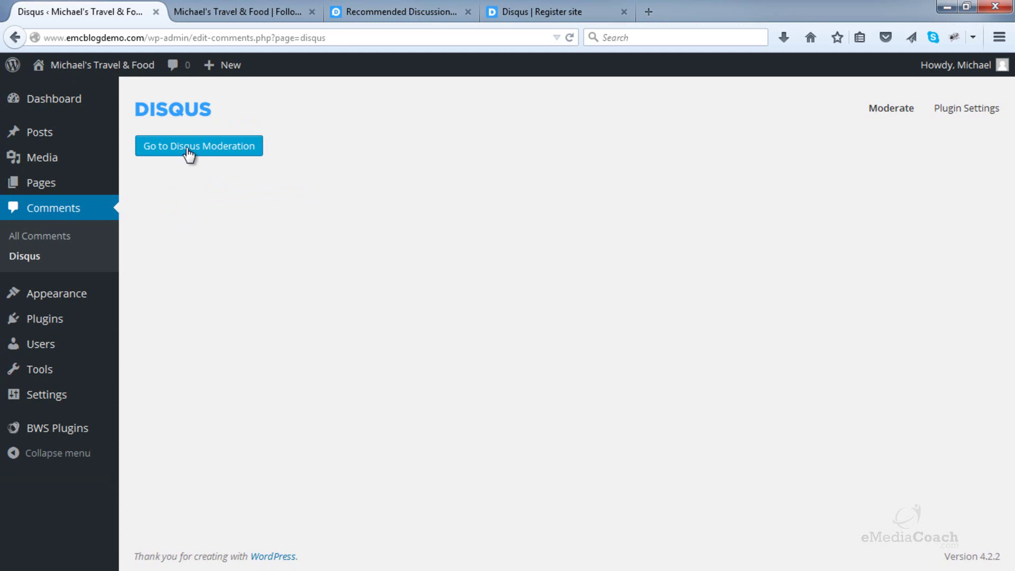
pyautogui.rightClick(188, 151)
pyautogui.click(219, 159)
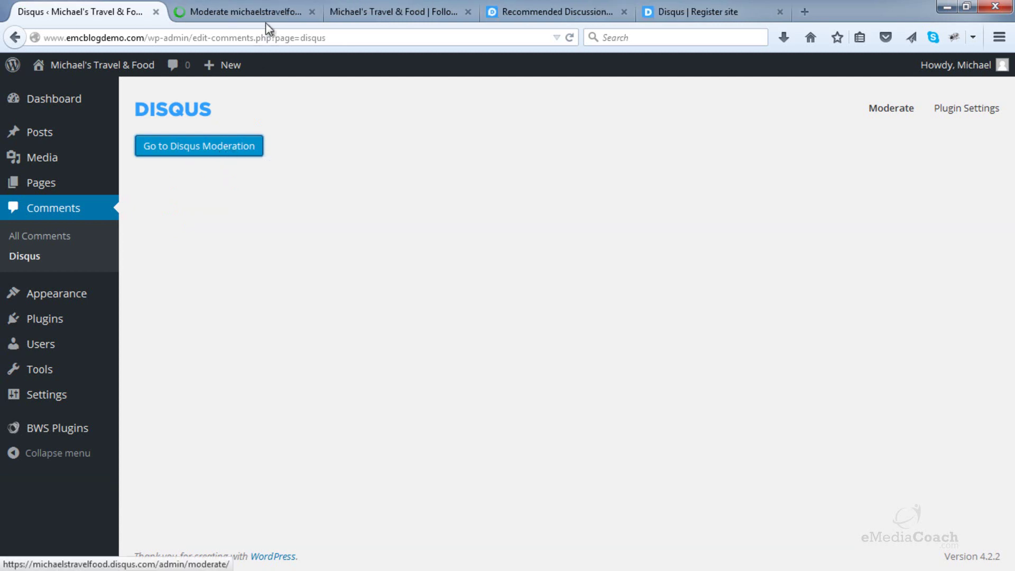
pyautogui.click(265, 19)
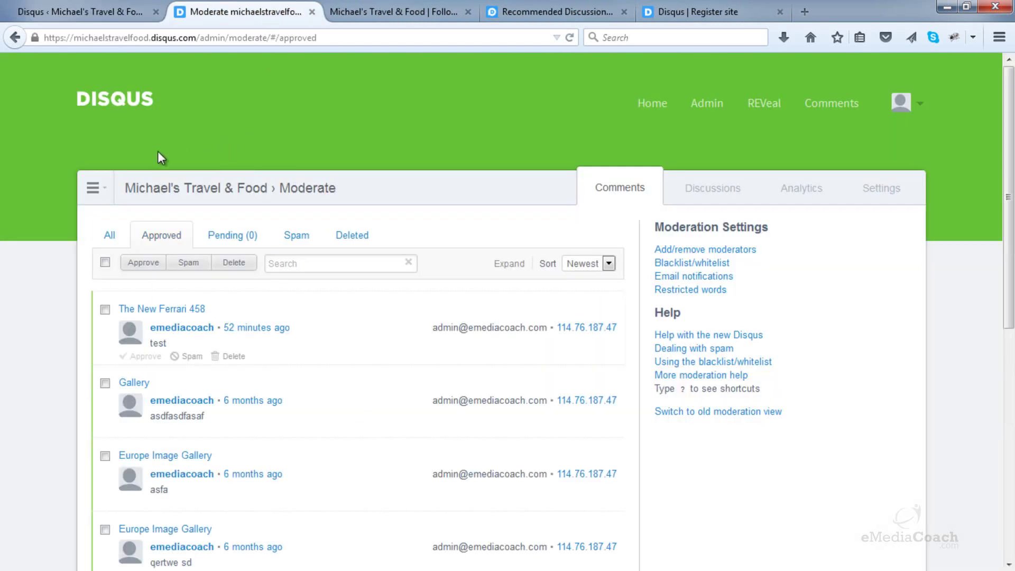
pyautogui.scroll(-3, 97, 286)
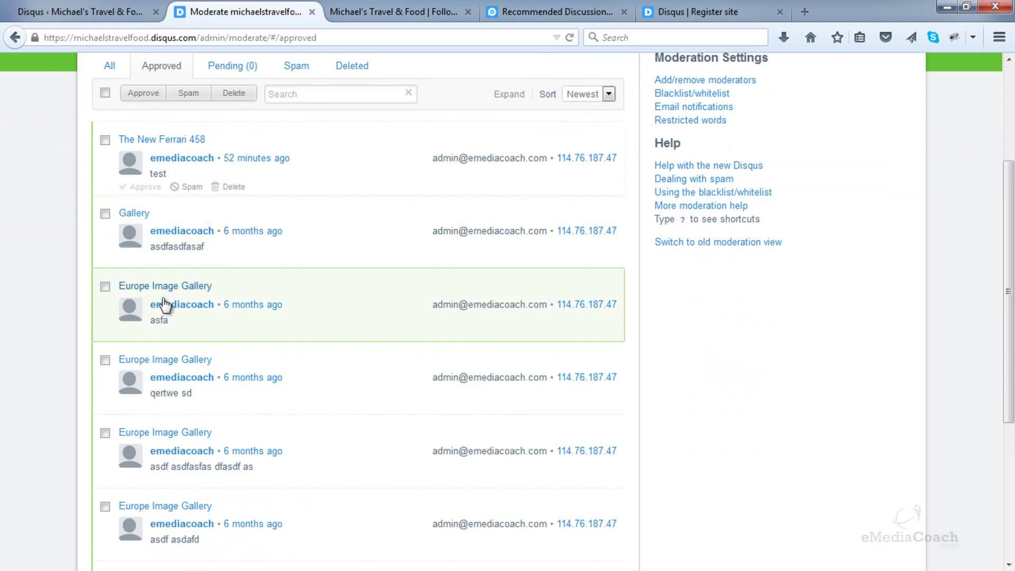
pyautogui.scroll(2, 171, 285)
pyautogui.scroll(1, 172, 281)
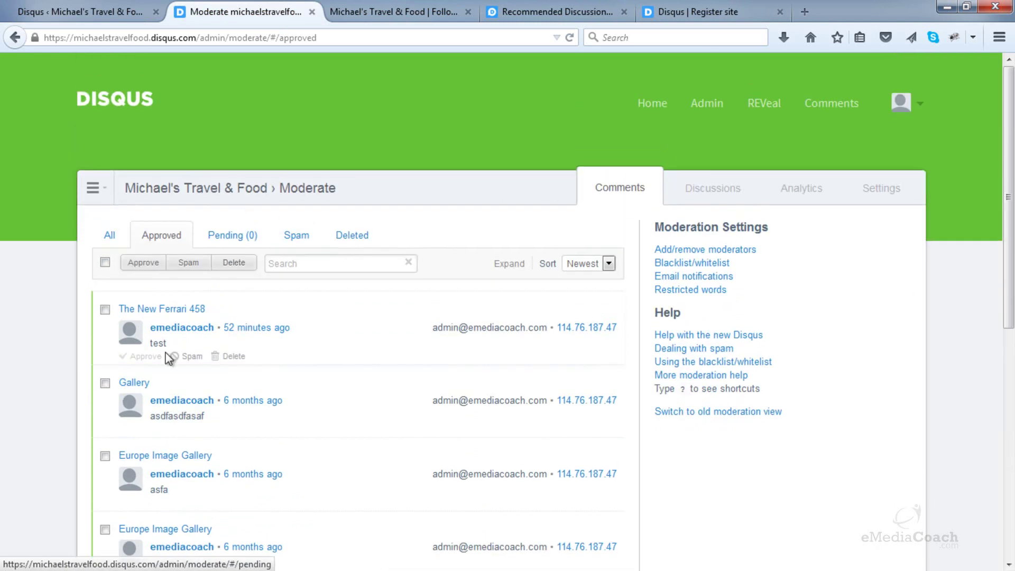
pyautogui.click(75, 15)
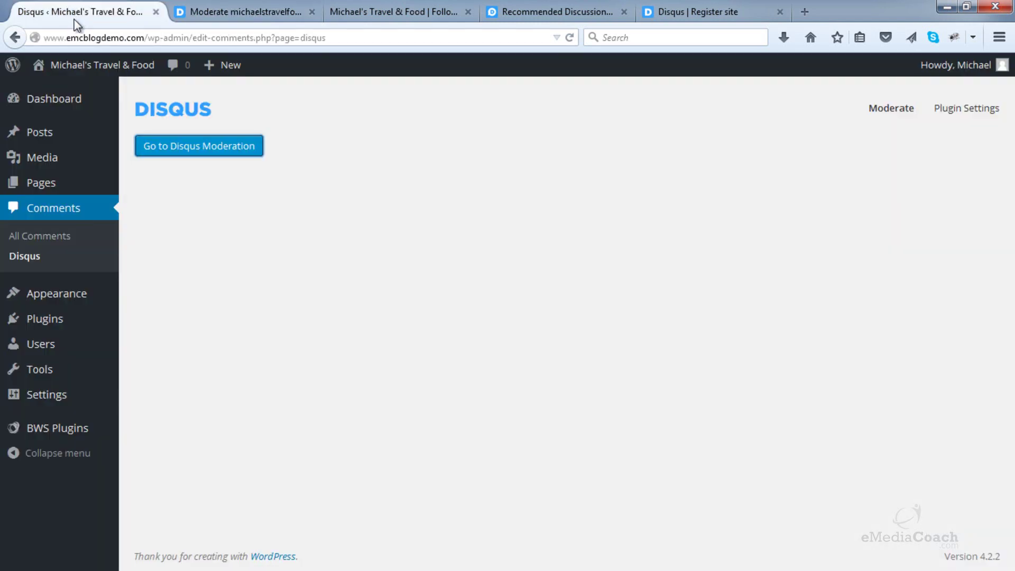
# - Open Clear Waters And Blue Sky from the Europe menu in a new tab and scroll through it
pyautogui.click(335, 9)
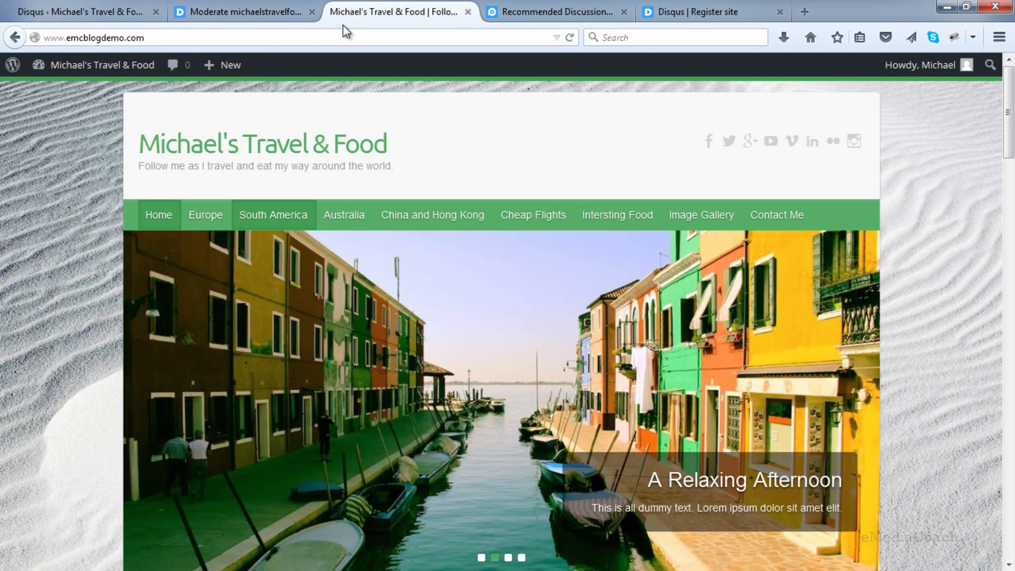
pyautogui.moveTo(206, 214)
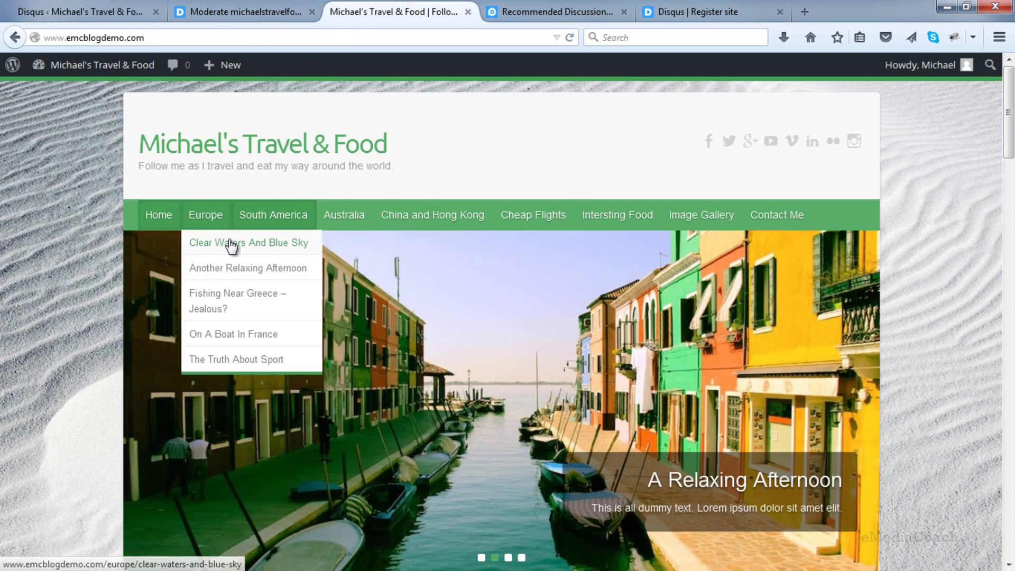
pyautogui.rightClick(231, 247)
pyautogui.click(296, 255)
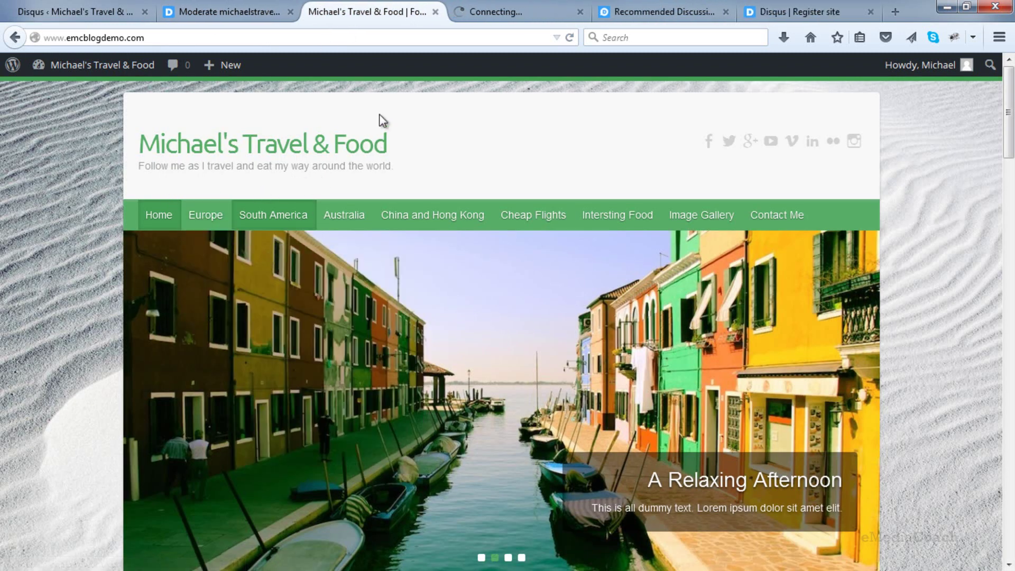
pyautogui.click(483, 16)
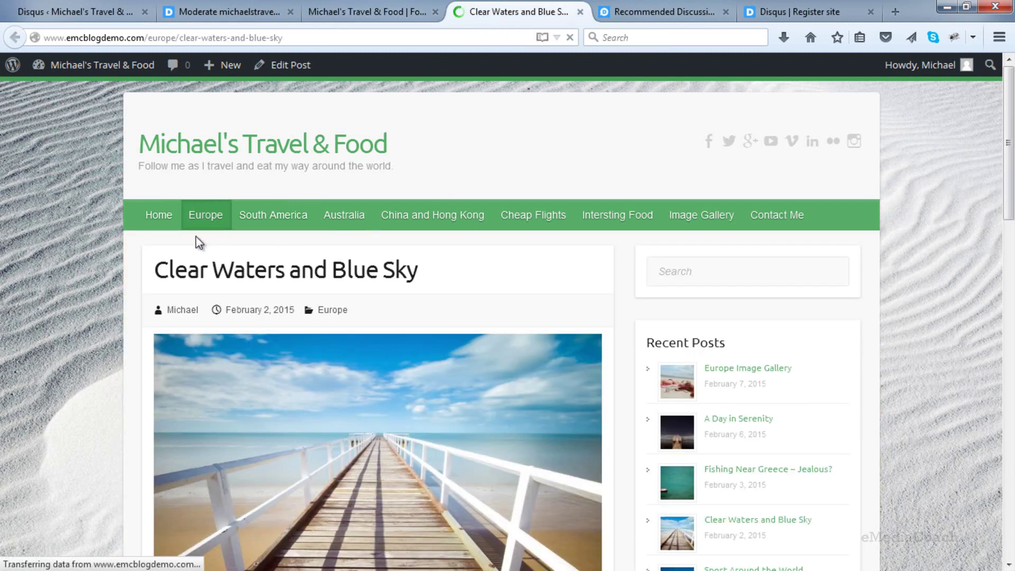
pyautogui.scroll(-10, 179, 236)
pyautogui.scroll(-3, 91, 284)
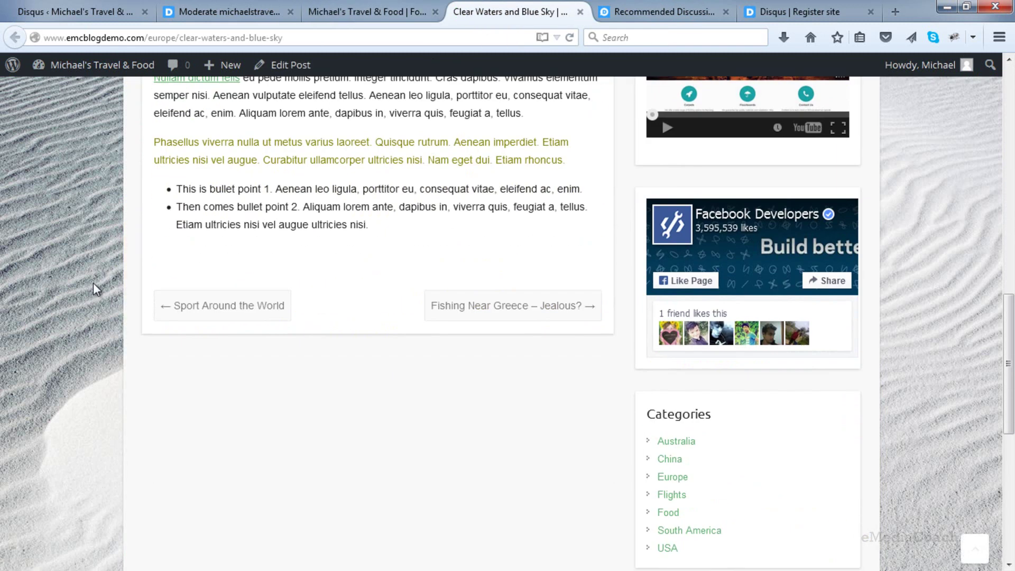
pyautogui.scroll(3, 93, 282)
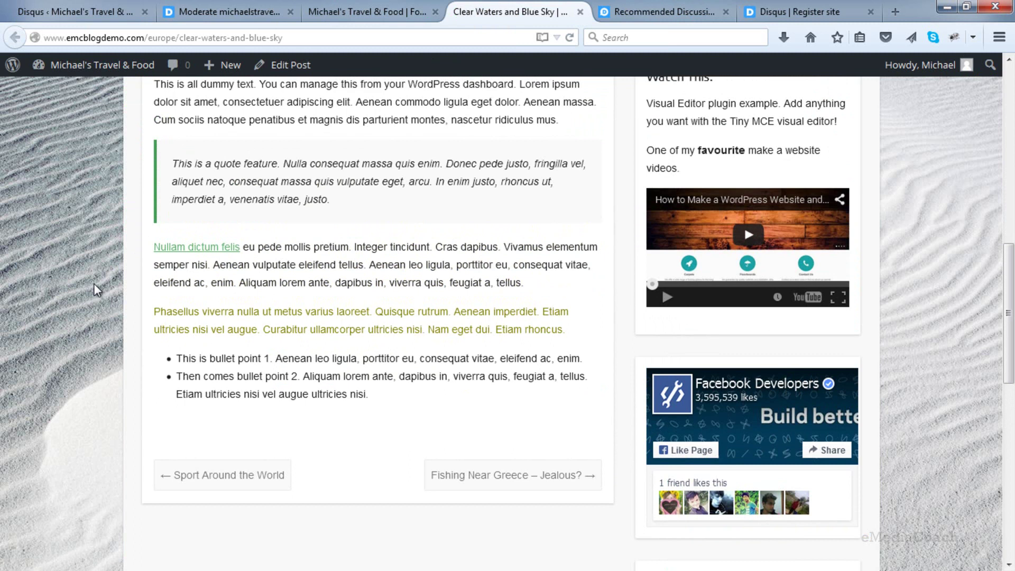
pyautogui.scroll(-3, 94, 283)
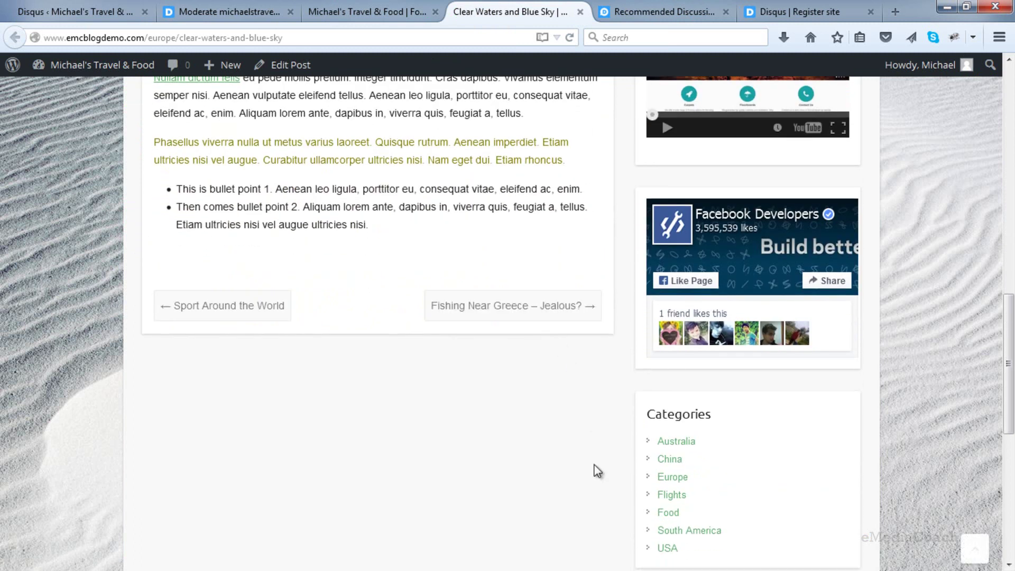
pyautogui.scroll(7, 372, 383)
pyautogui.scroll(7, 368, 382)
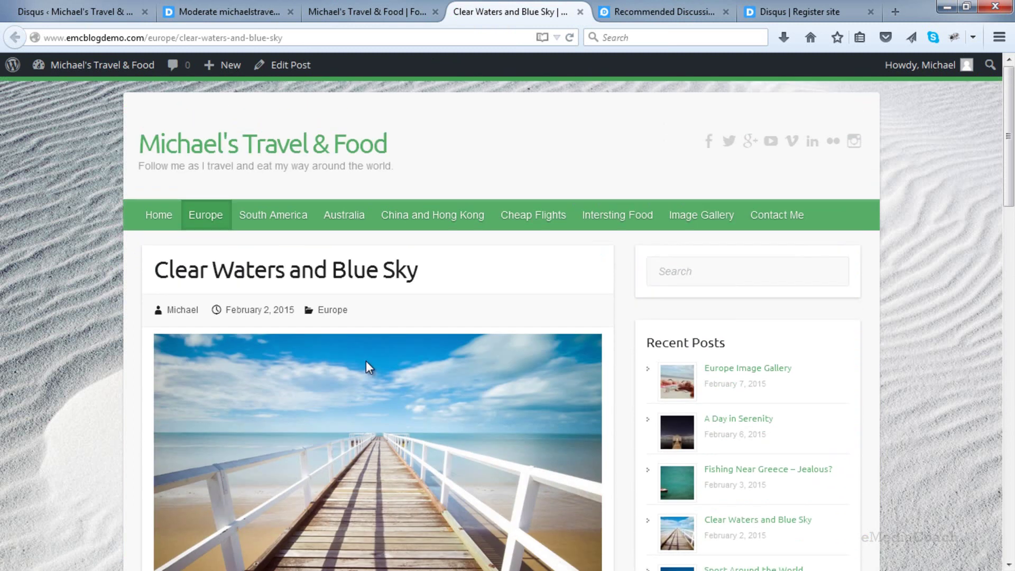
pyautogui.click(103, 12)
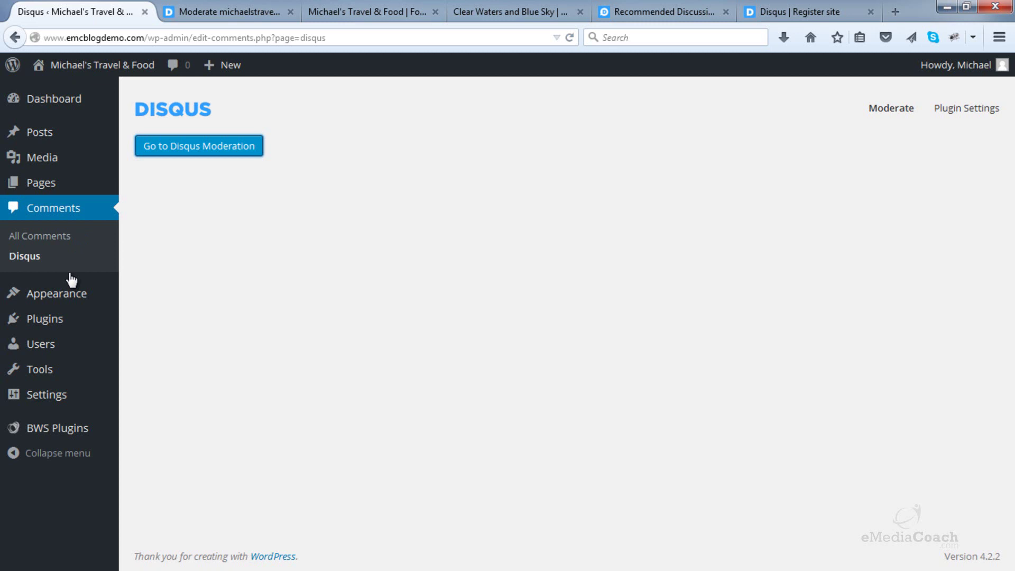
# - Tick 'Allow people to post comments on new articles' in Discussion Settings and save
pyautogui.moveTo(56, 401)
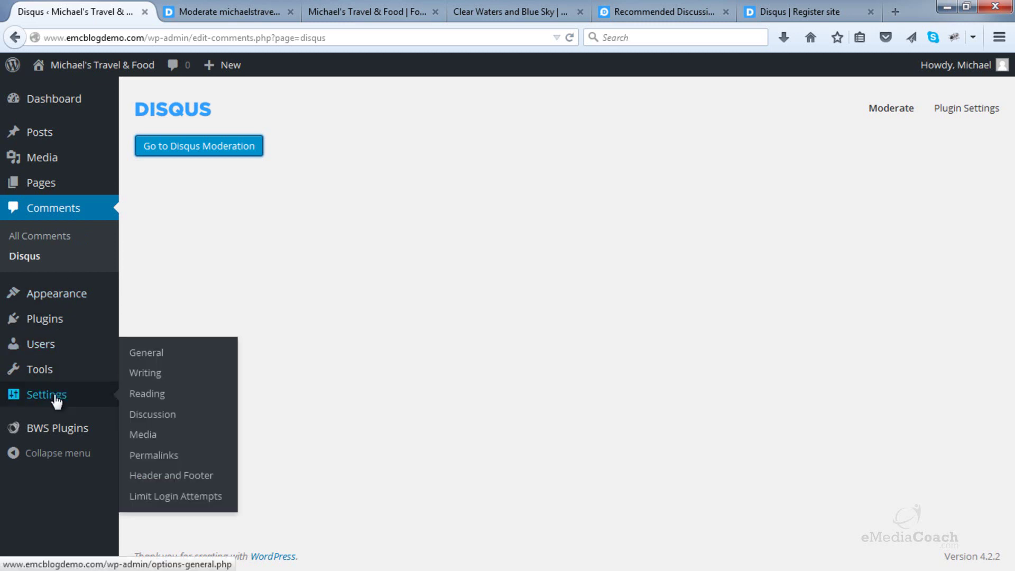
pyautogui.click(153, 417)
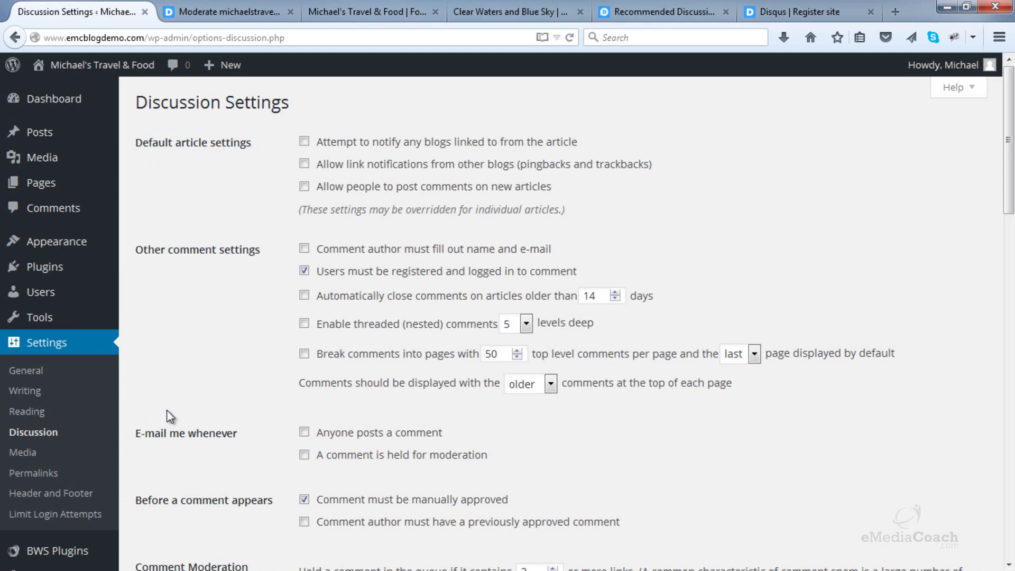
pyautogui.click(304, 188)
pyautogui.scroll(-10, 296, 233)
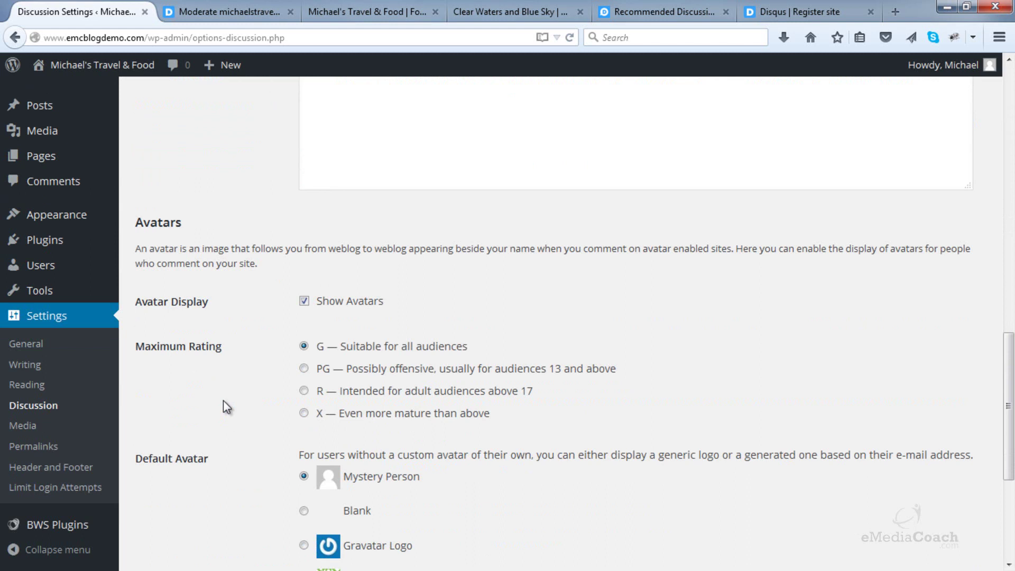
pyautogui.scroll(-5, 208, 424)
pyautogui.click(176, 497)
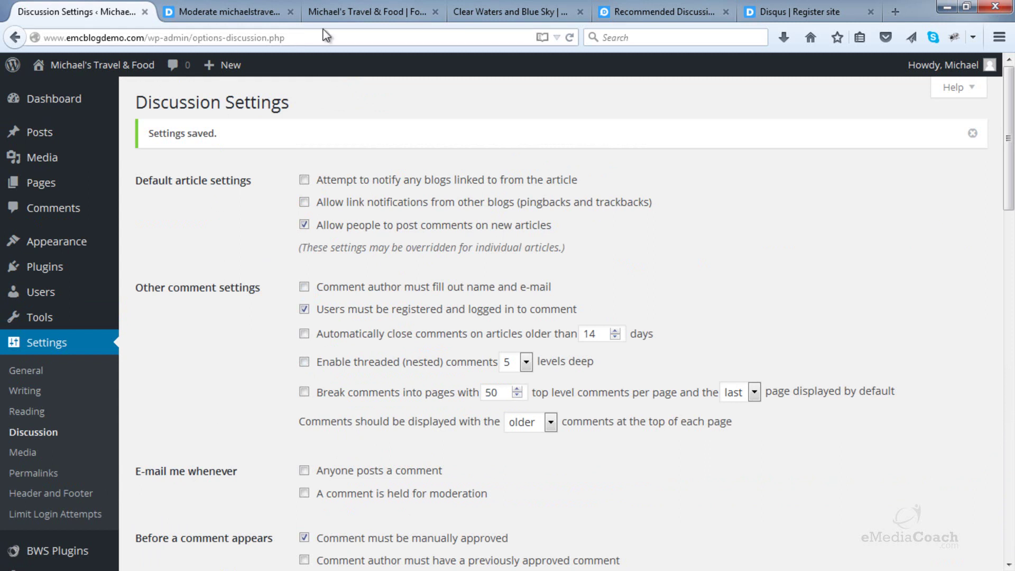
# - Reload the Clear Waters and Blue Sky post and look beneath it for comments
pyautogui.click(487, 8)
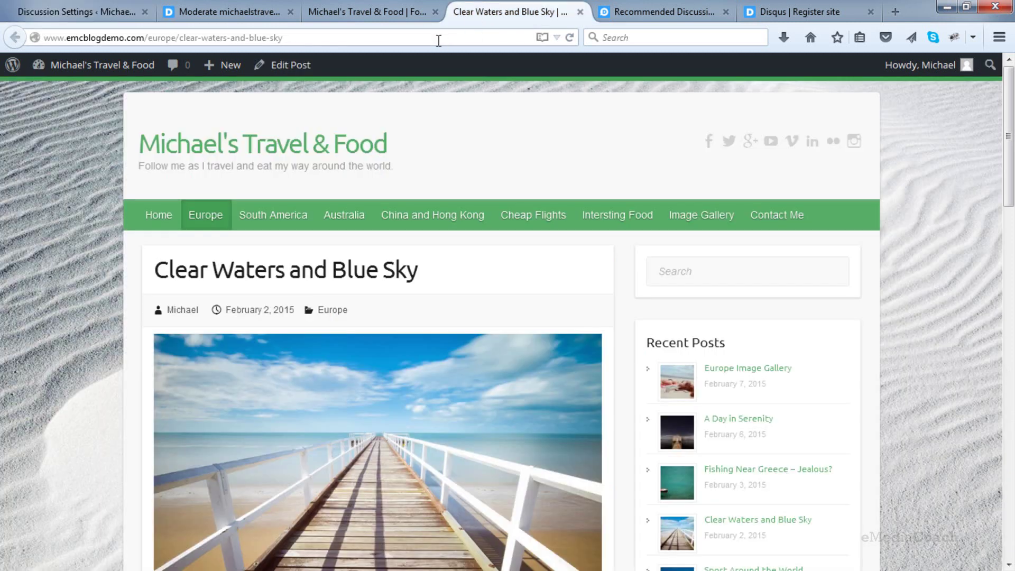
pyautogui.click(570, 38)
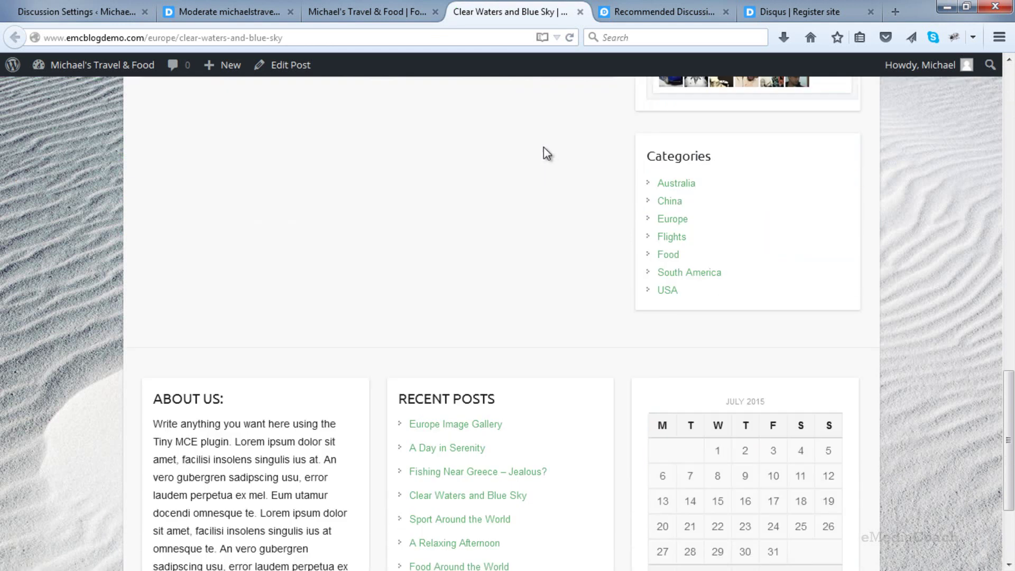
pyautogui.scroll(15, 544, 147)
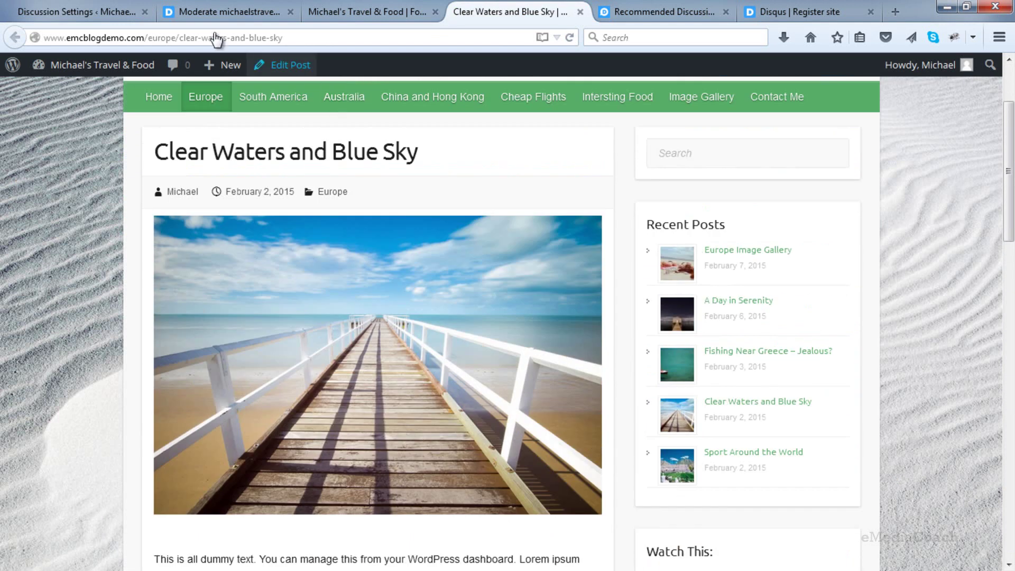
pyautogui.click(88, 6)
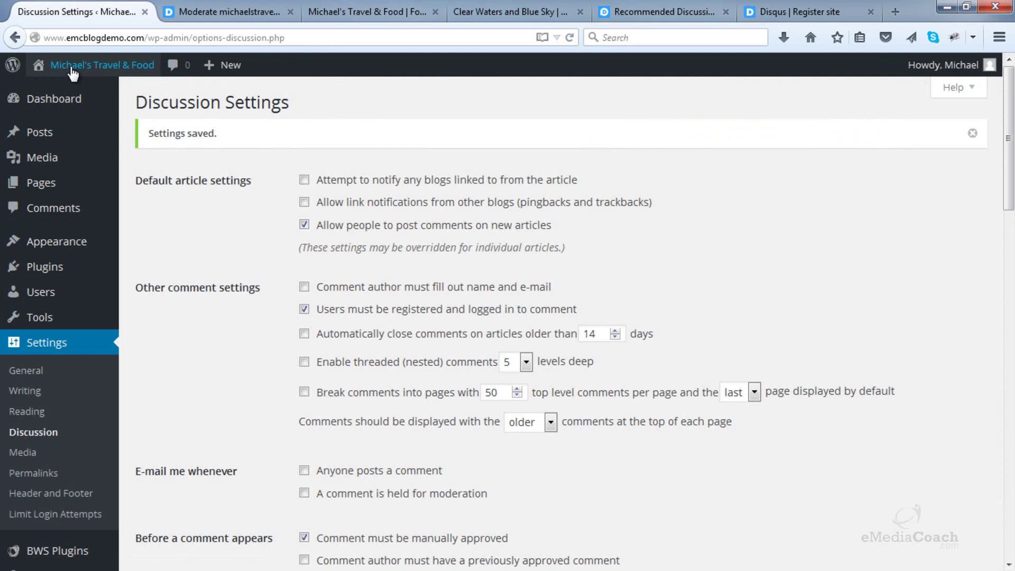
pyautogui.moveTo(89, 135)
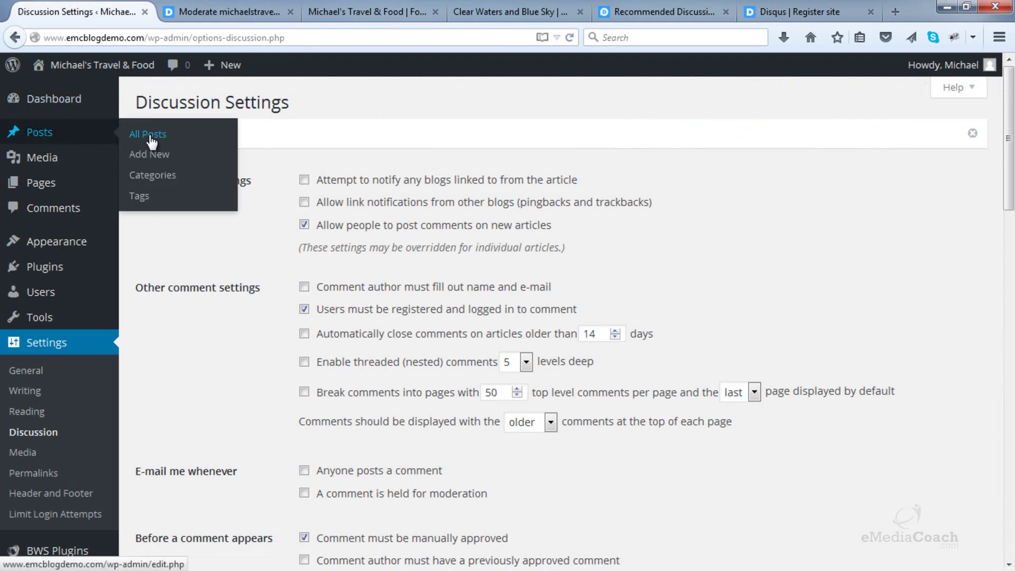
pyautogui.click(491, 7)
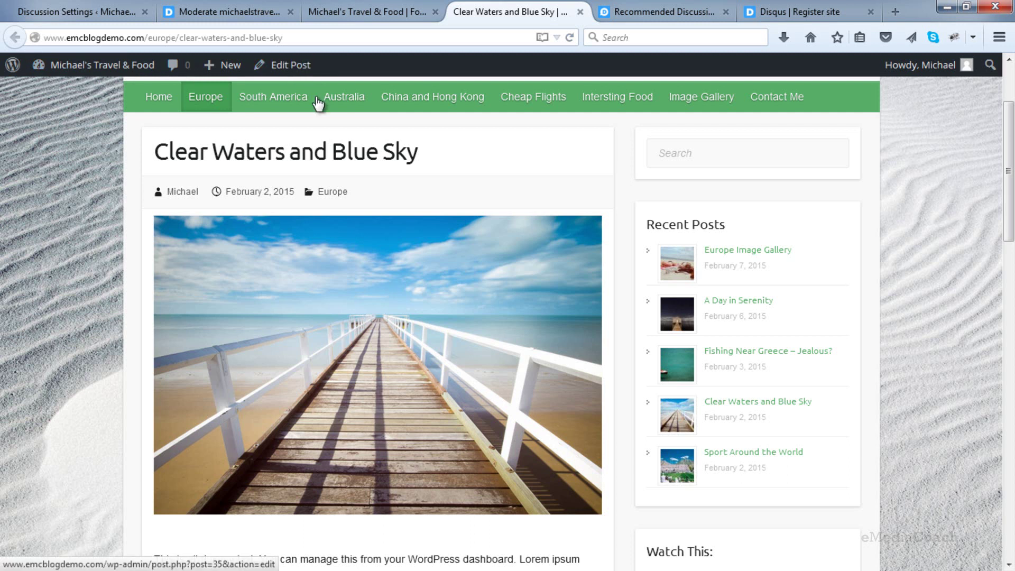
pyautogui.scroll(-3, 326, 136)
pyautogui.scroll(5, 328, 141)
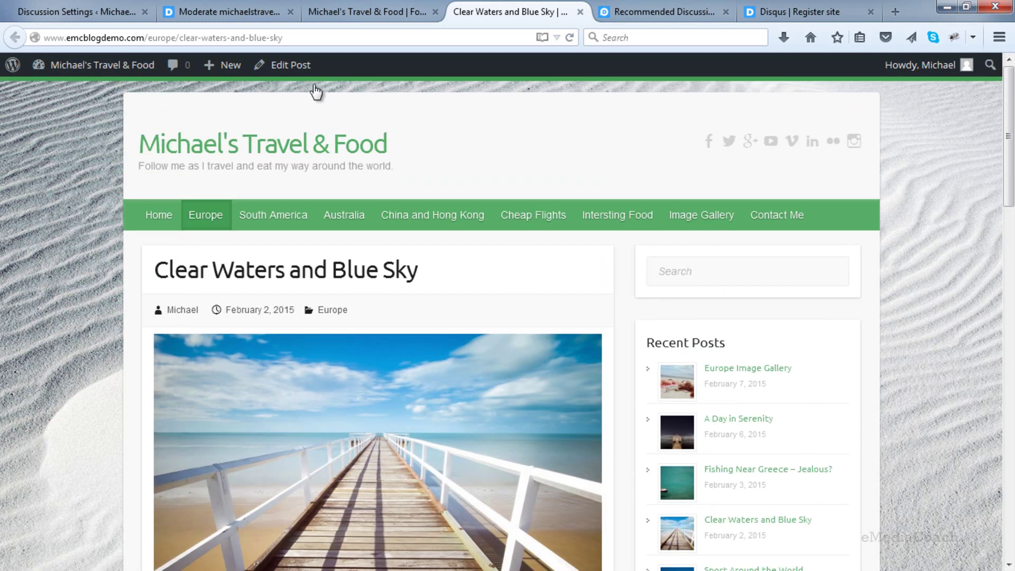
# - Add the Discussion panel to the post editor, keep Allow comments ticked, and update the post
pyautogui.click(287, 70)
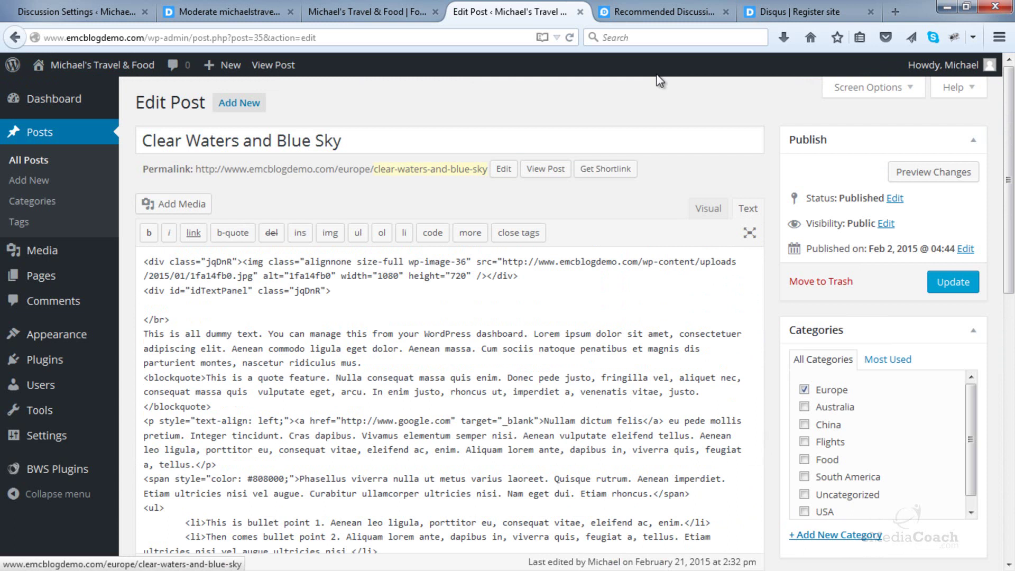
pyautogui.click(912, 94)
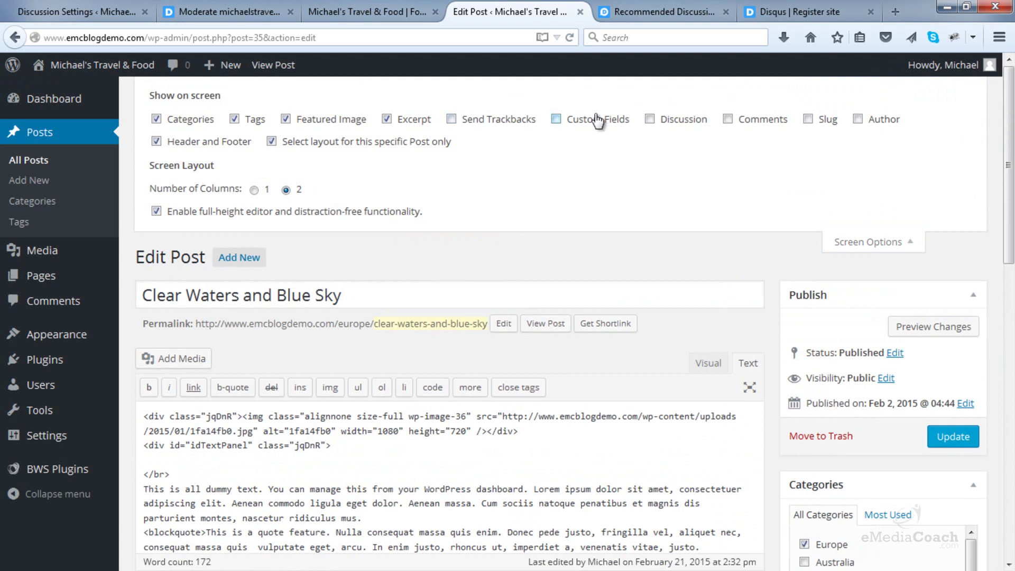
pyautogui.click(664, 121)
pyautogui.scroll(-10, 605, 222)
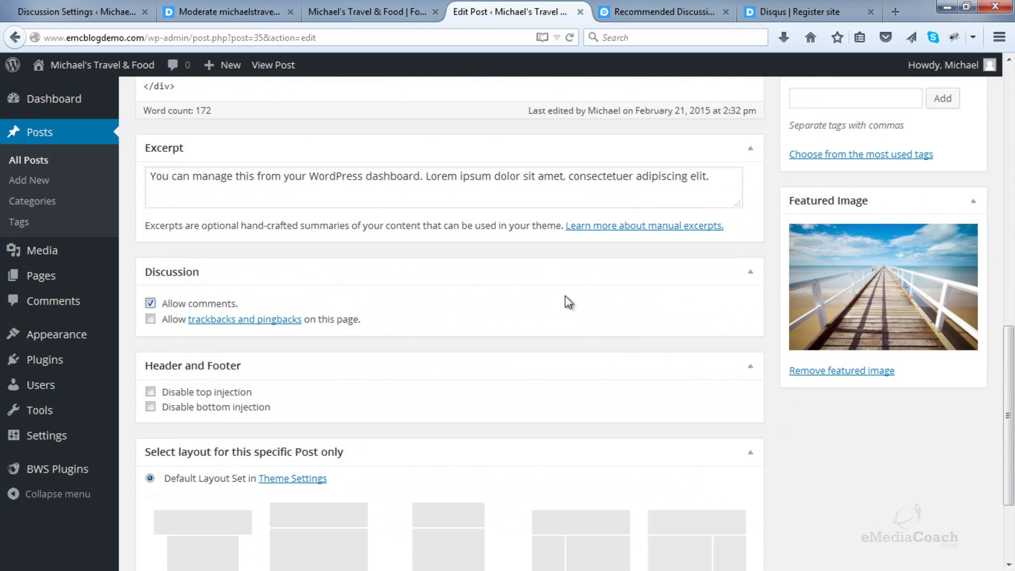
pyautogui.scroll(8, 871, 277)
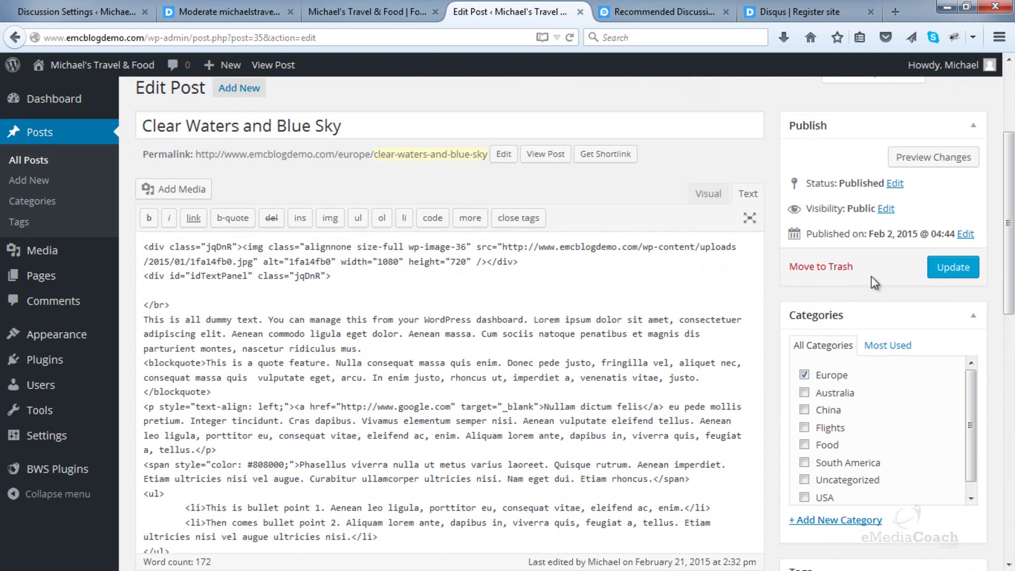
pyautogui.click(946, 265)
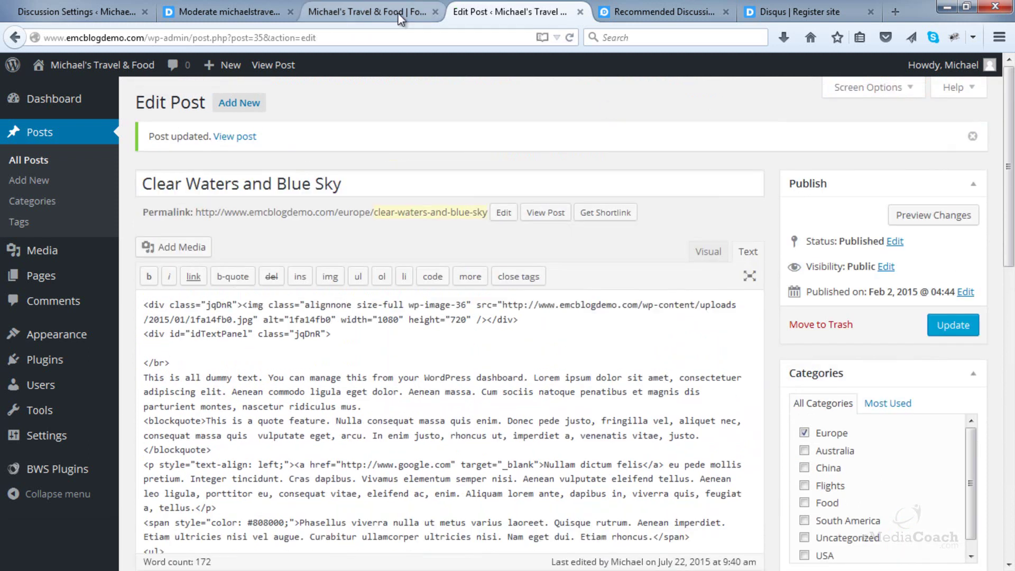
pyautogui.click(394, 11)
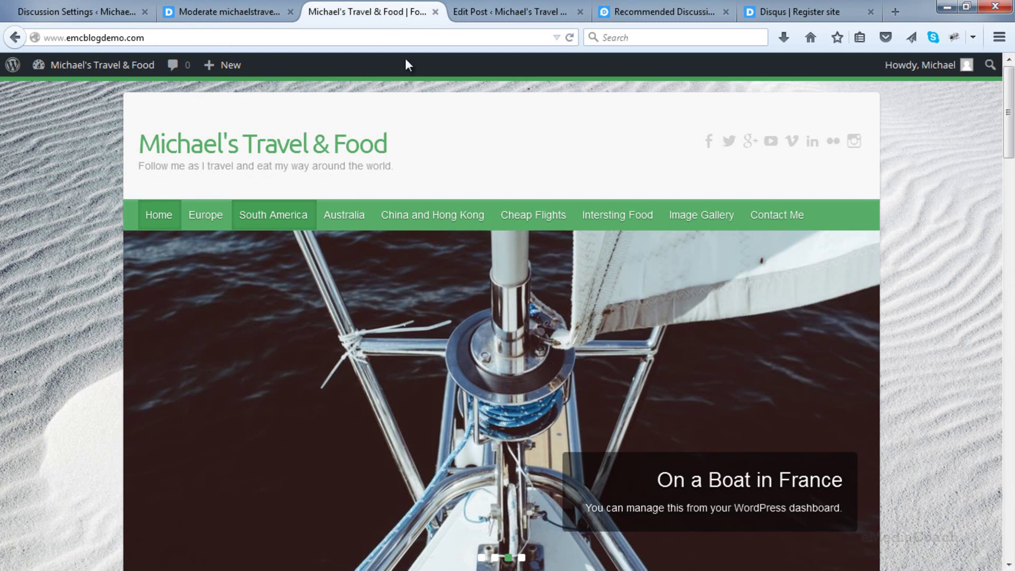
# - Open the live post in a new tab and scroll down to its empty 0 Comments Disqus section
pyautogui.click(494, 21)
pyautogui.rightClick(550, 214)
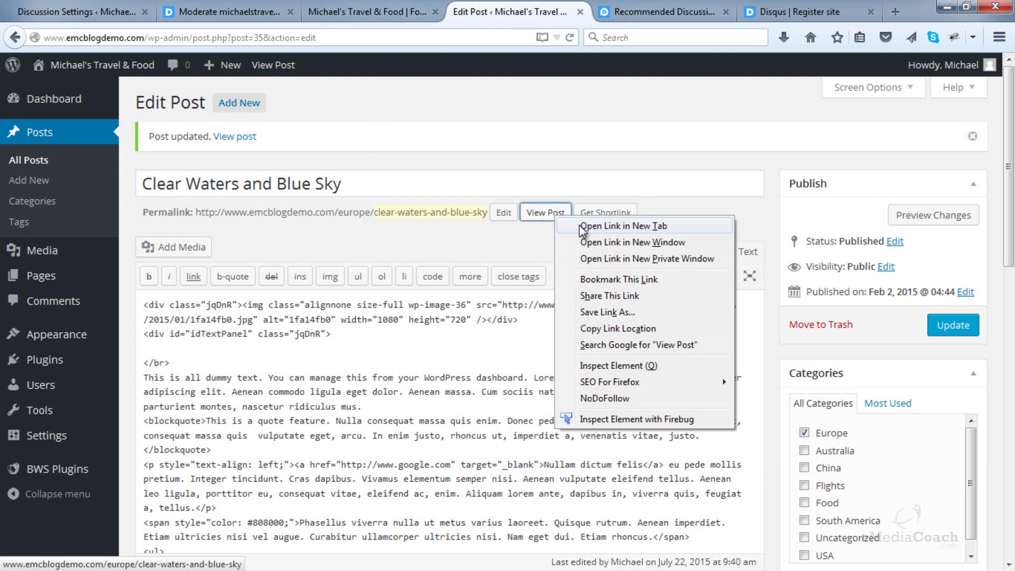
pyautogui.click(587, 225)
pyautogui.click(571, 12)
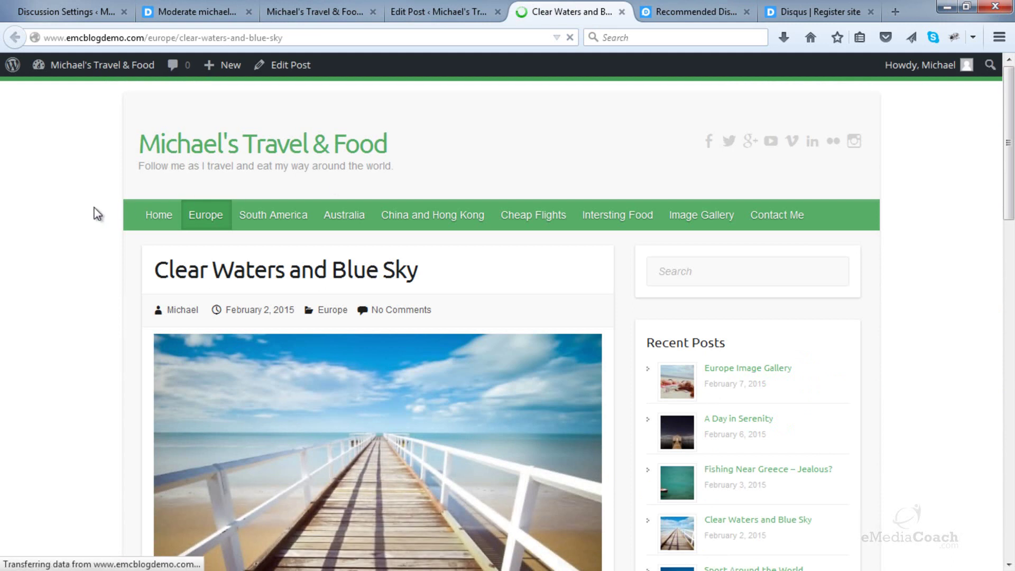
pyautogui.scroll(-3, 93, 207)
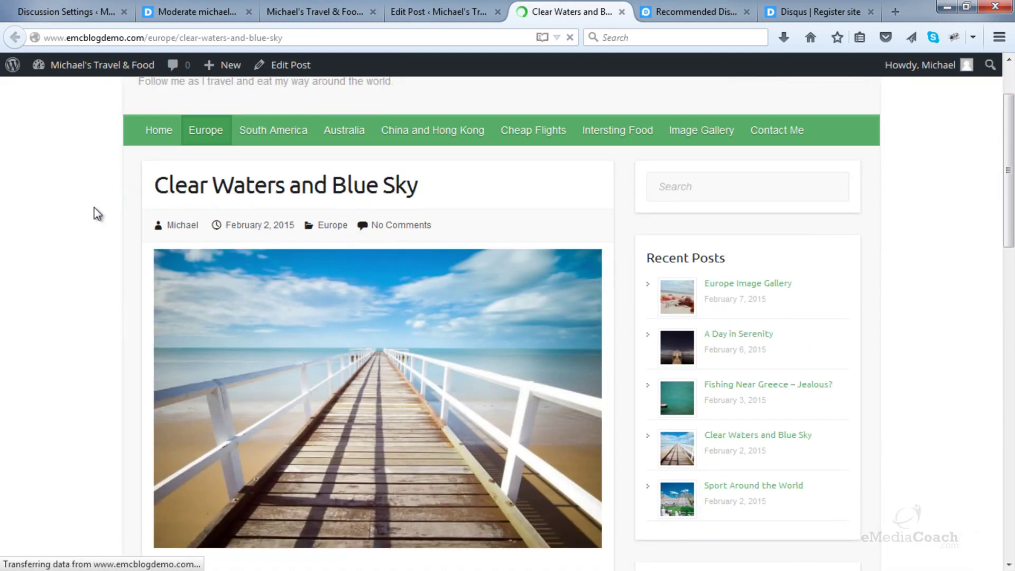
pyautogui.scroll(-5, 97, 213)
pyautogui.scroll(-8, 97, 212)
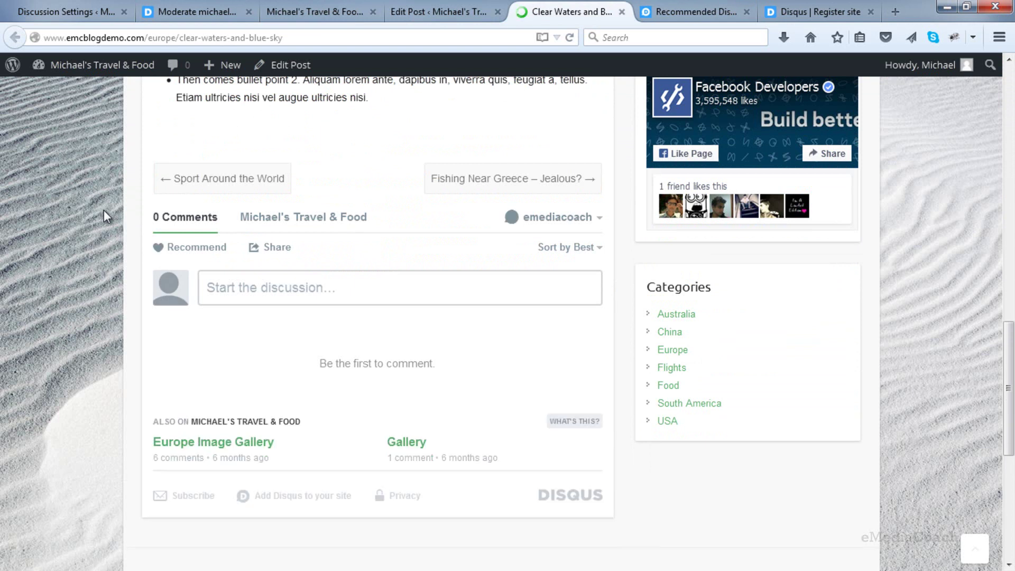
pyautogui.scroll(5, 105, 212)
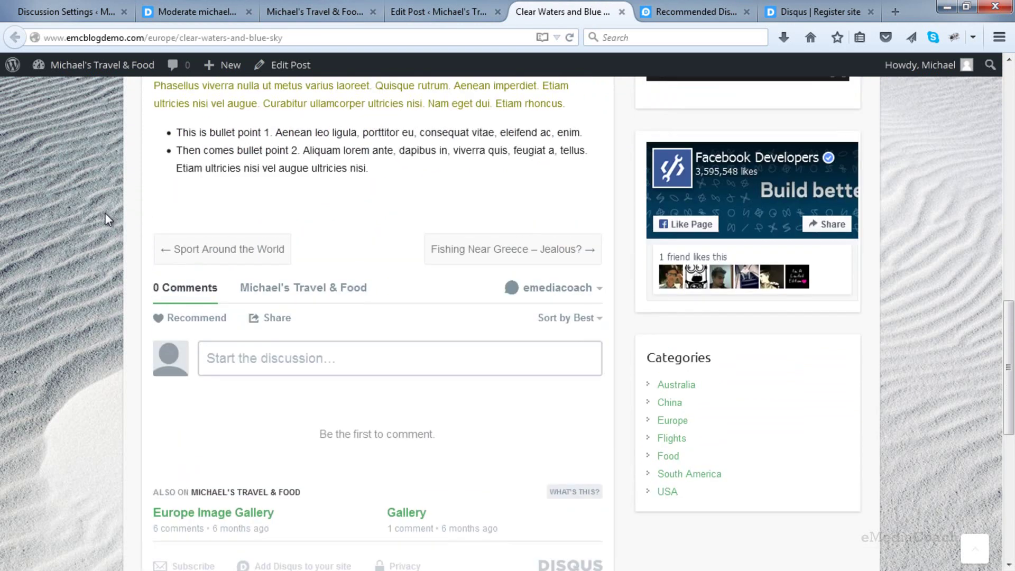
pyautogui.scroll(-3, 105, 213)
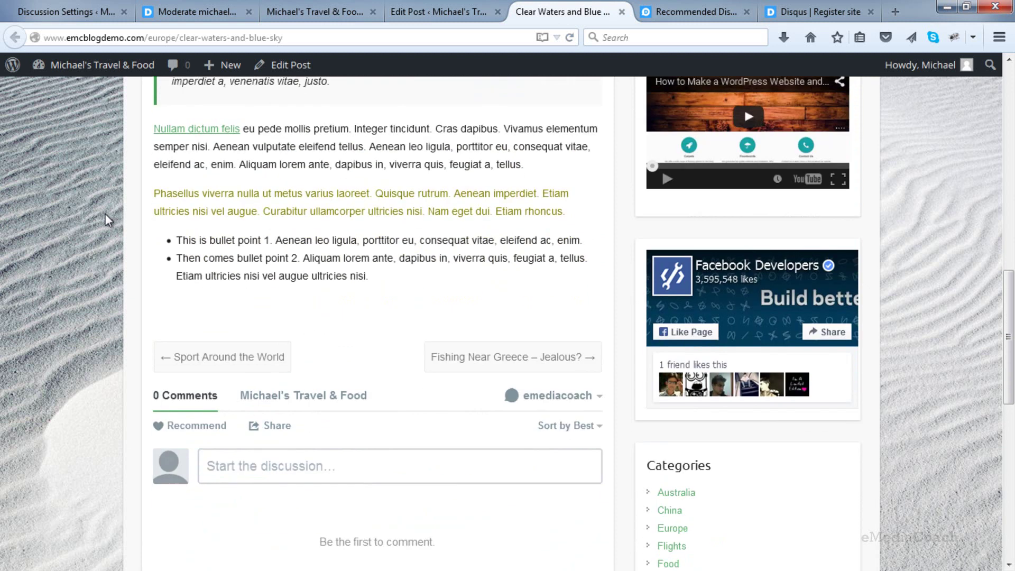
# - Post the comment 'this is an awesome post, thanks for your advice.' as emediacoach
pyautogui.click(235, 447)
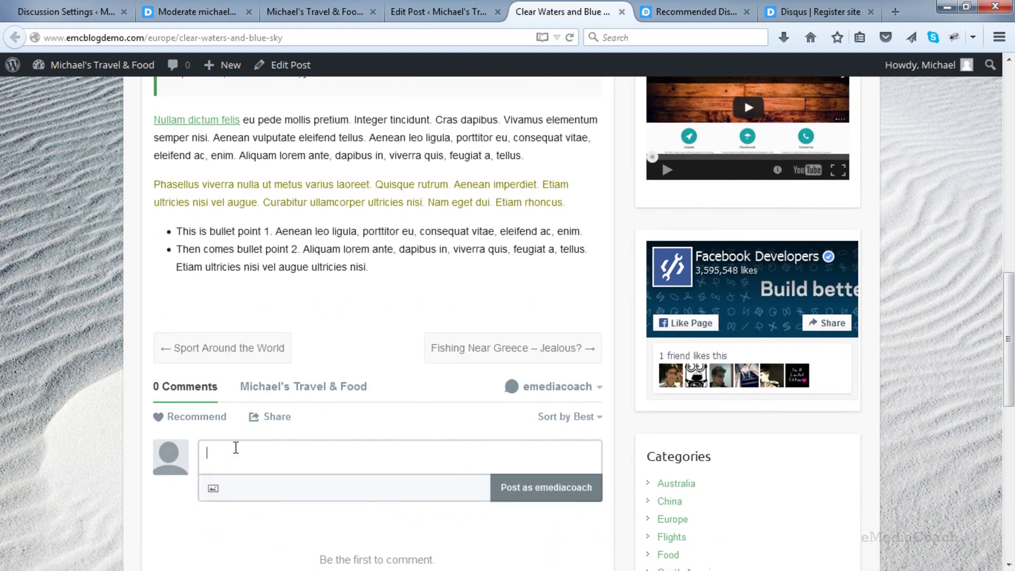
pyautogui.write('this is an awesome post, thanks for your advice.')
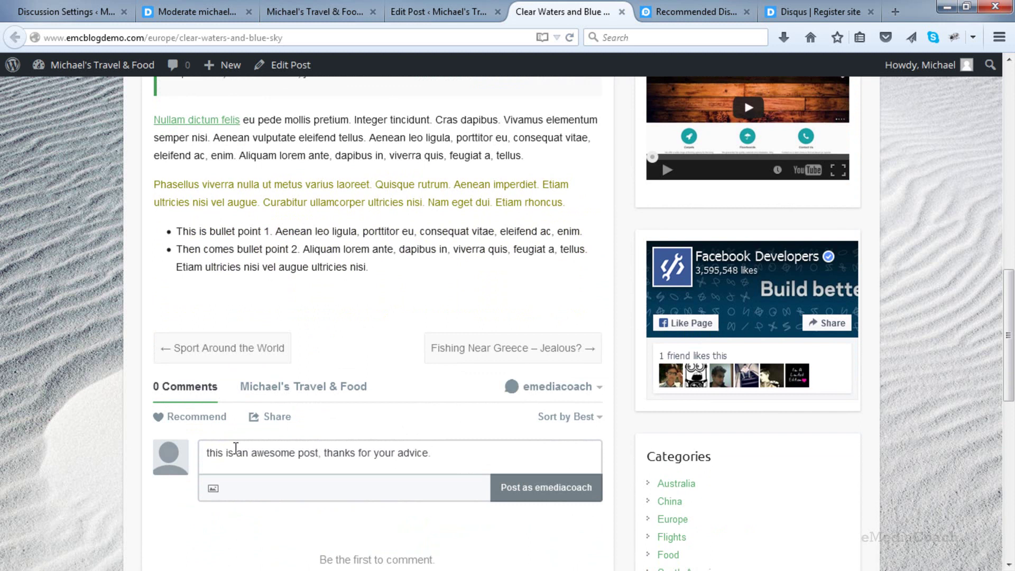
pyautogui.press('Return')
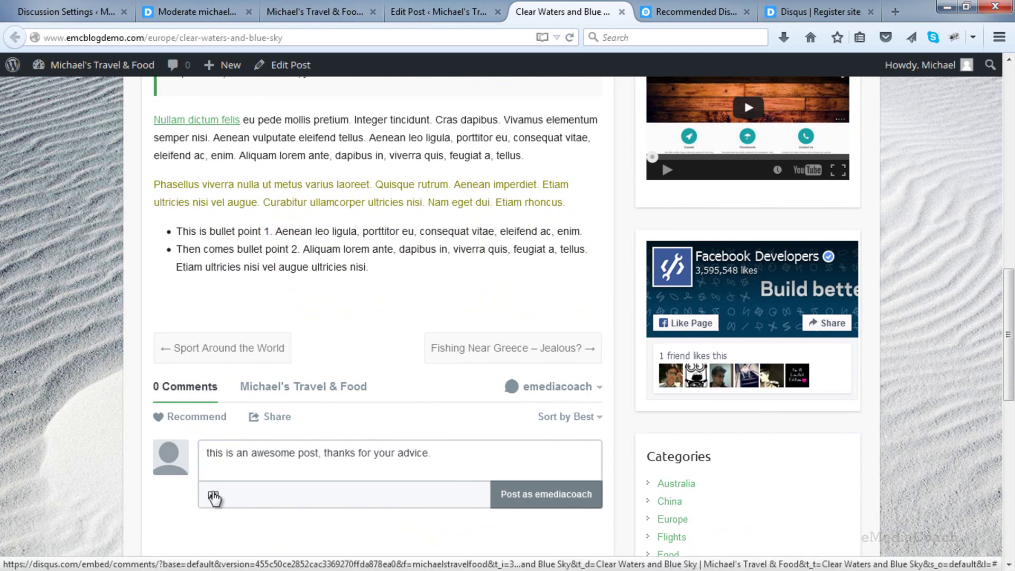
pyautogui.click(544, 494)
pyautogui.scroll(-1, 544, 494)
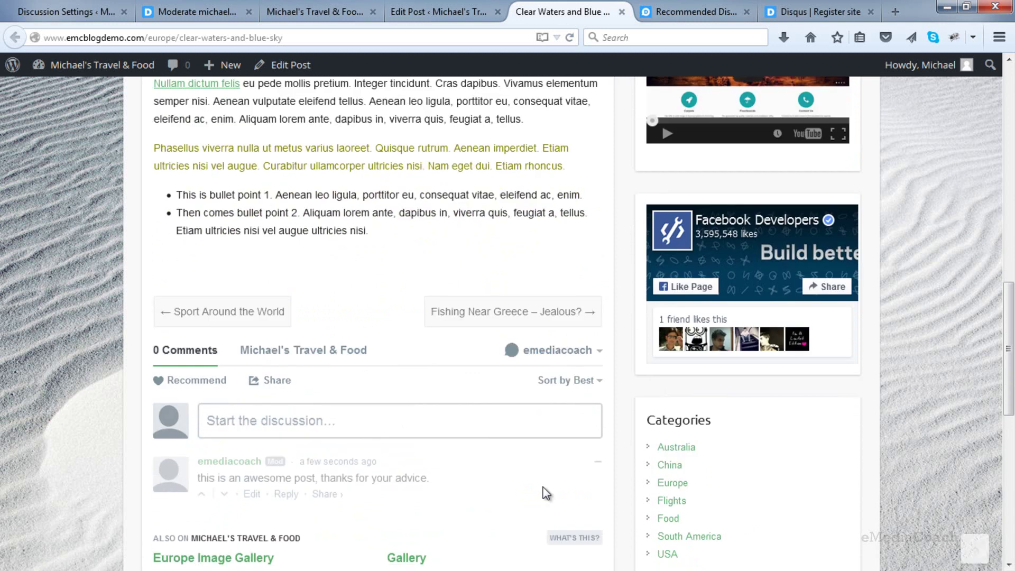
pyautogui.scroll(-3, 543, 487)
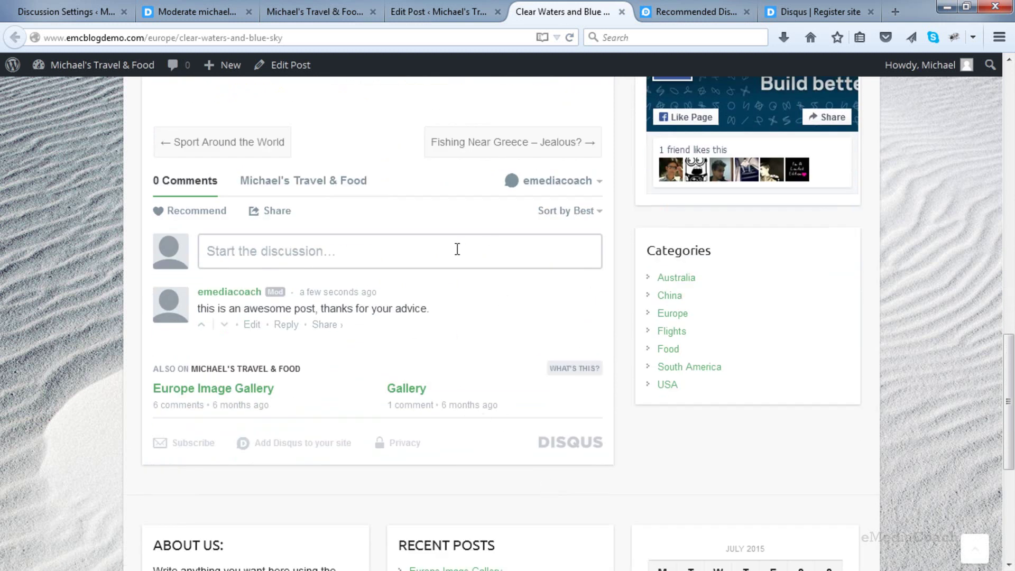
# - Upvote the test comment
pyautogui.click(205, 326)
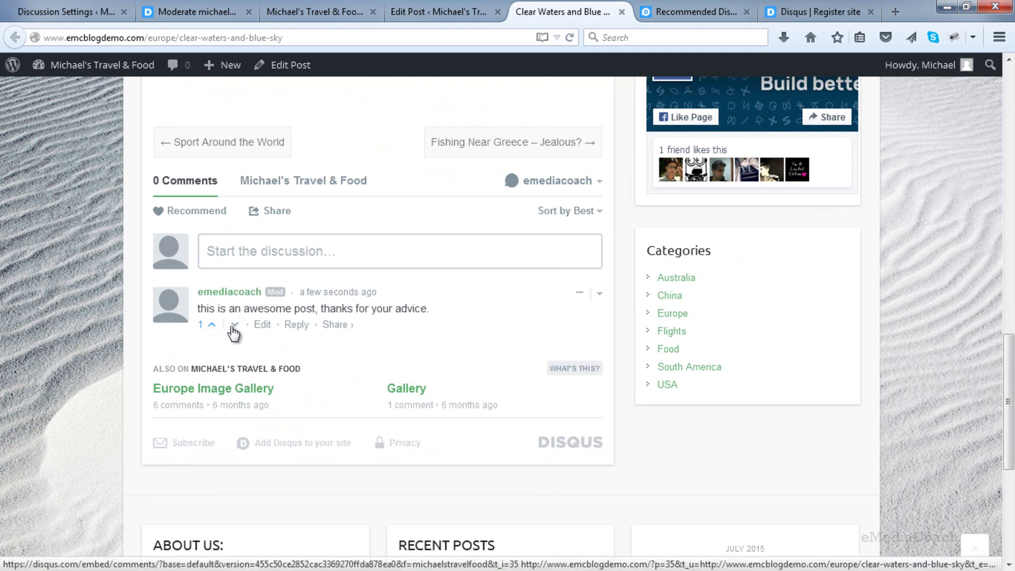
pyautogui.click(233, 325)
pyautogui.click(207, 326)
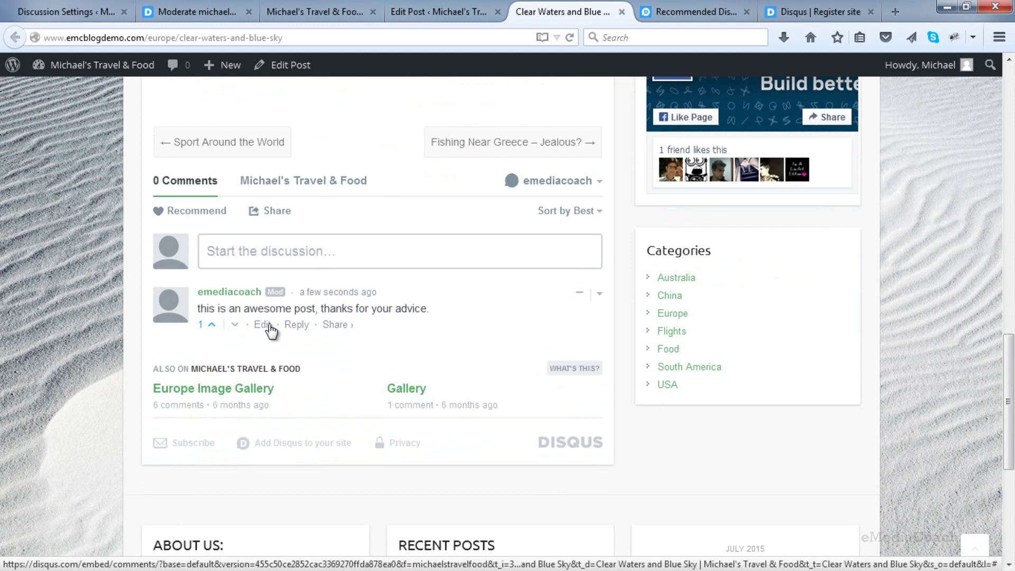
# - Reply 'response here' under the test comment
pyautogui.moveTo(335, 326)
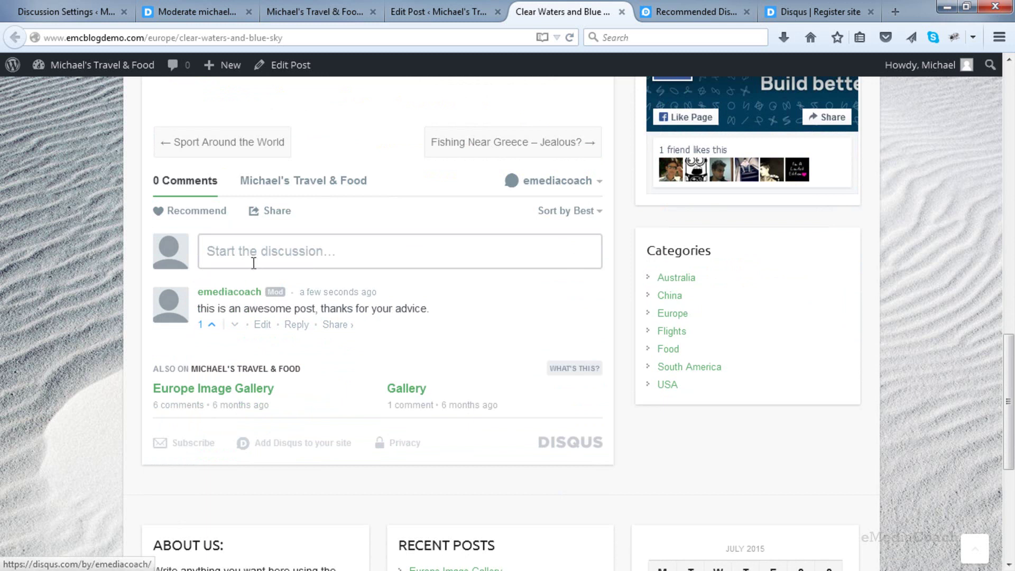
pyautogui.click(298, 326)
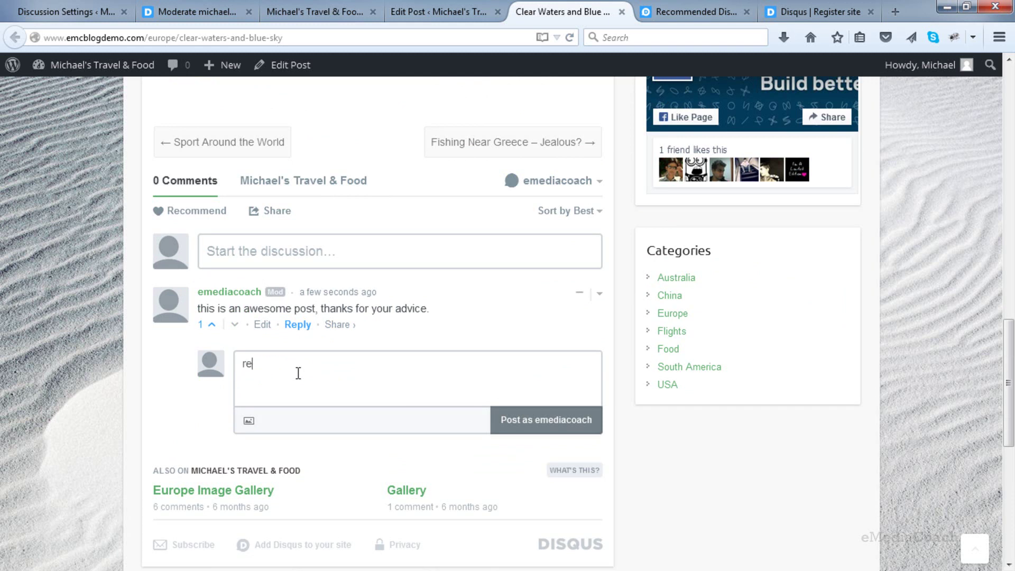
pyautogui.write('response here')
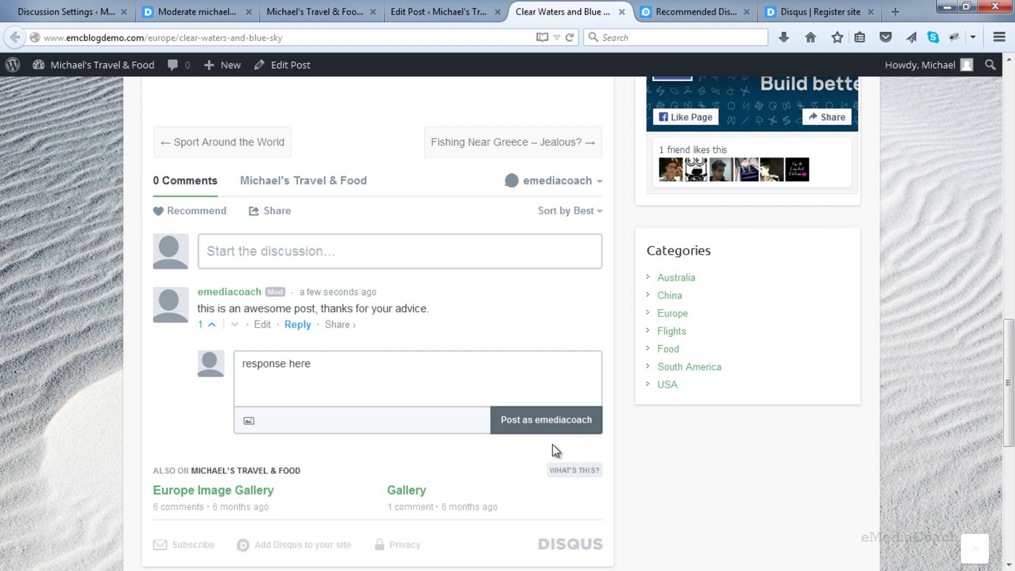
pyautogui.click(559, 430)
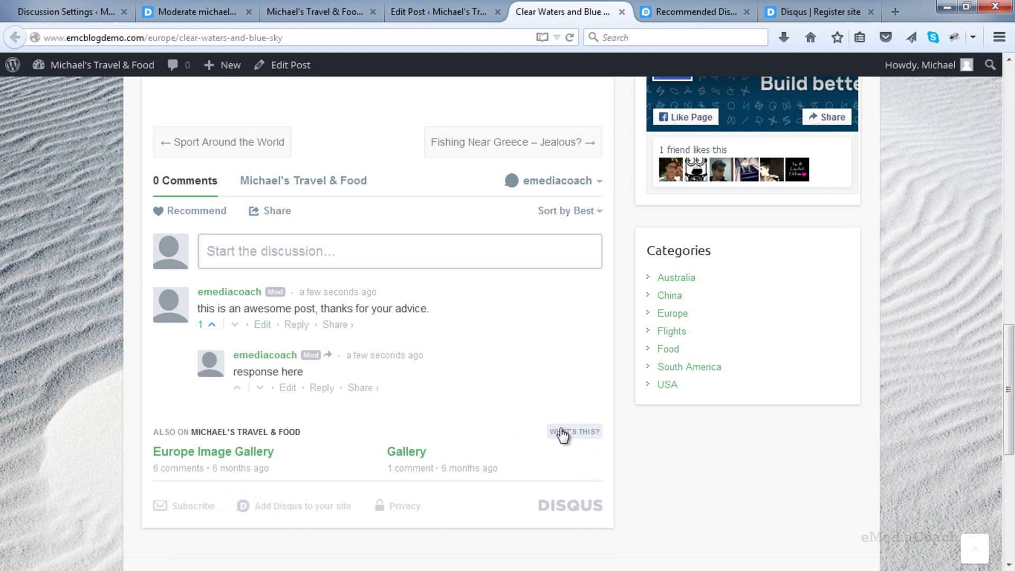
pyautogui.scroll(15, 561, 434)
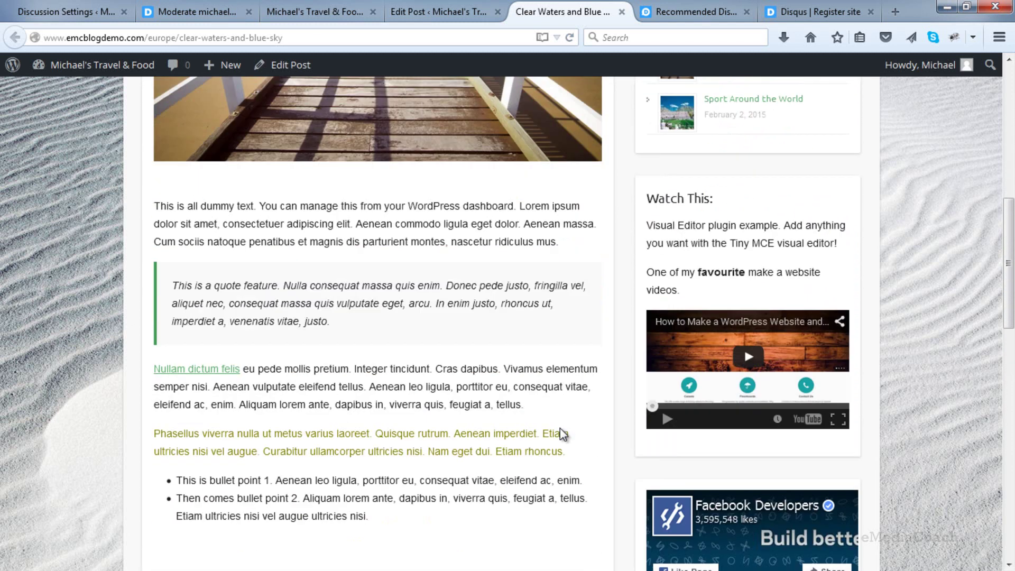
pyautogui.scroll(-4, 562, 434)
# - Open the 'Dog: My cutie isn't cooperative!' discussion from the Disqus home feed
pyautogui.click(698, 11)
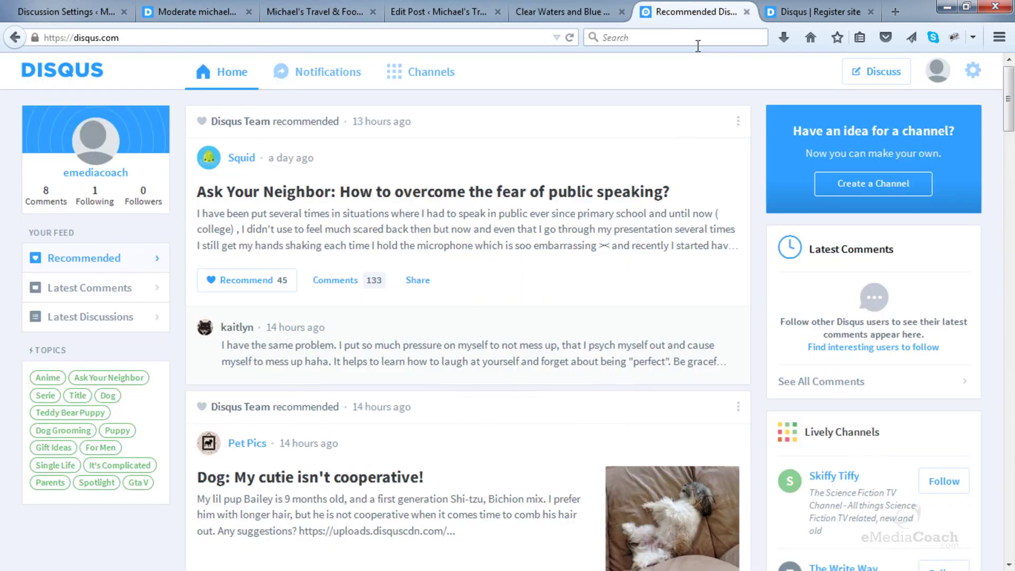
pyautogui.click(795, 12)
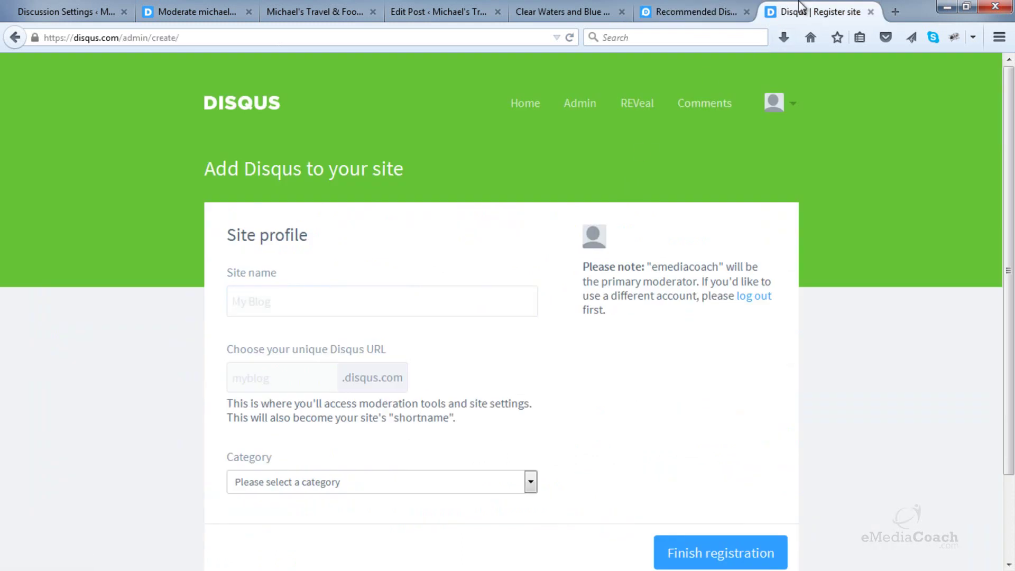
pyautogui.click(226, 12)
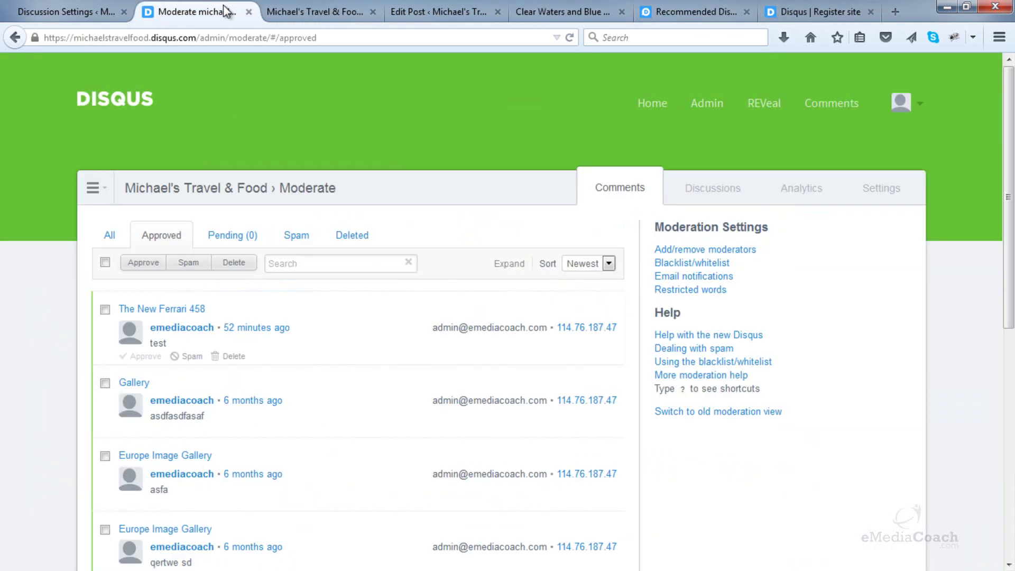
pyautogui.click(687, 12)
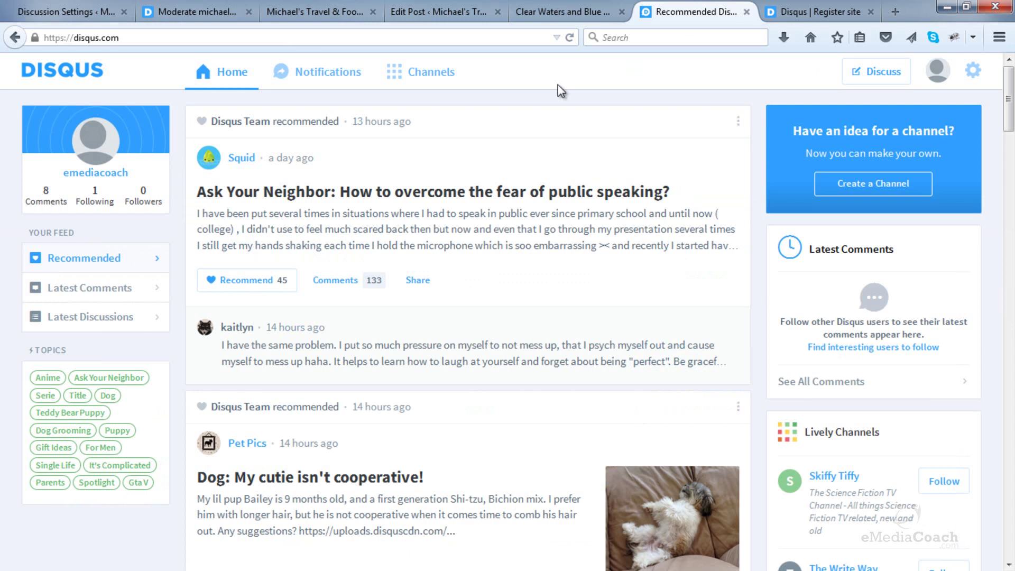
pyautogui.scroll(-4, 454, 198)
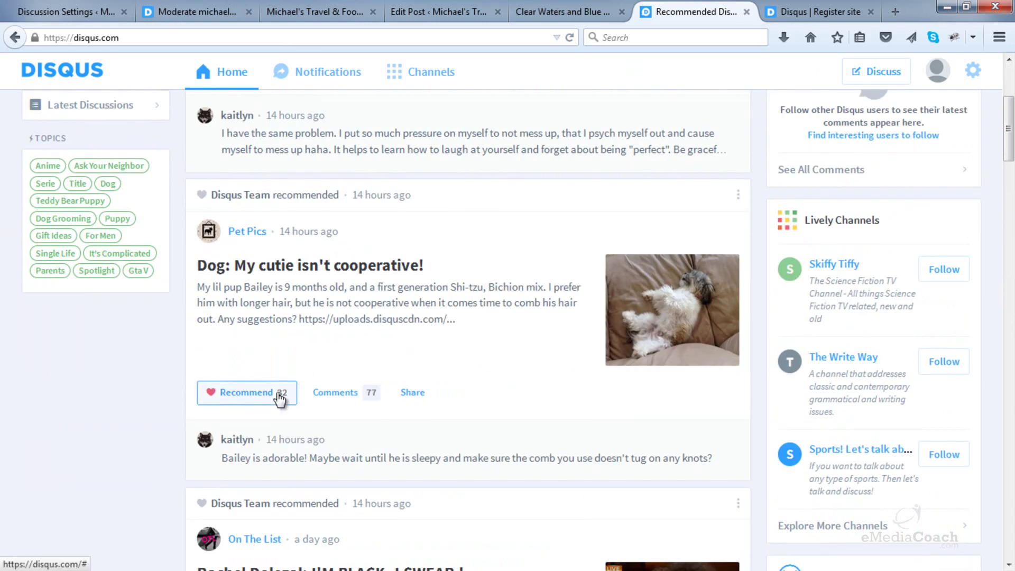
pyautogui.click(335, 392)
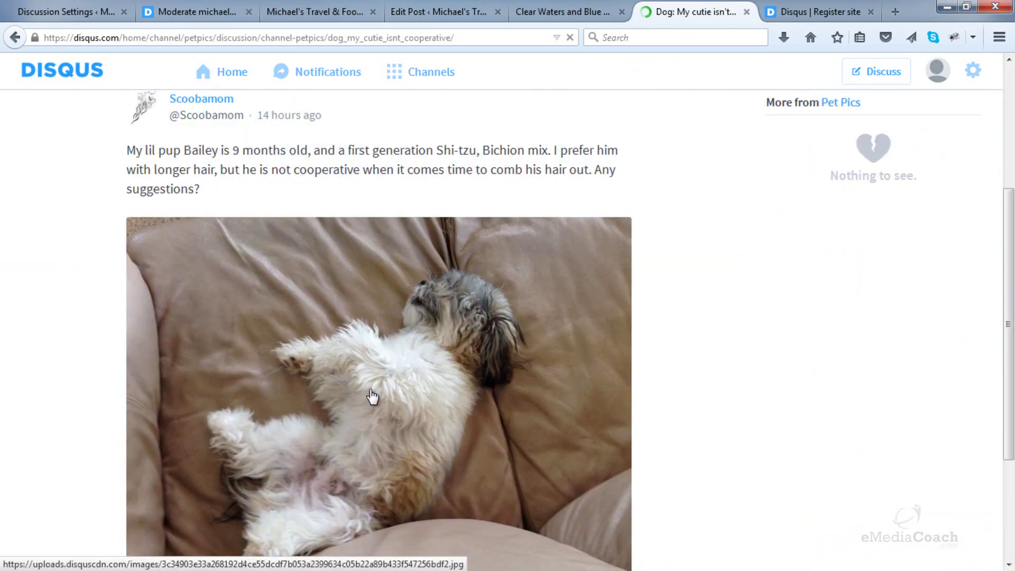
# - Scroll through the replies in the dog grooming discussion
pyautogui.scroll(-3, 372, 396)
pyautogui.scroll(-1, 376, 380)
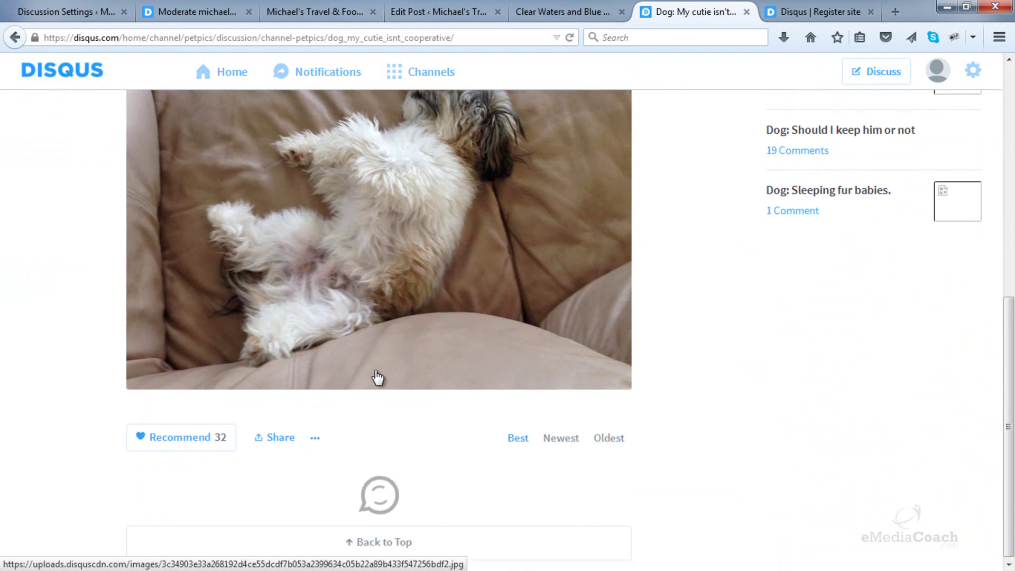
pyautogui.scroll(-7, 376, 370)
pyautogui.scroll(2, 361, 310)
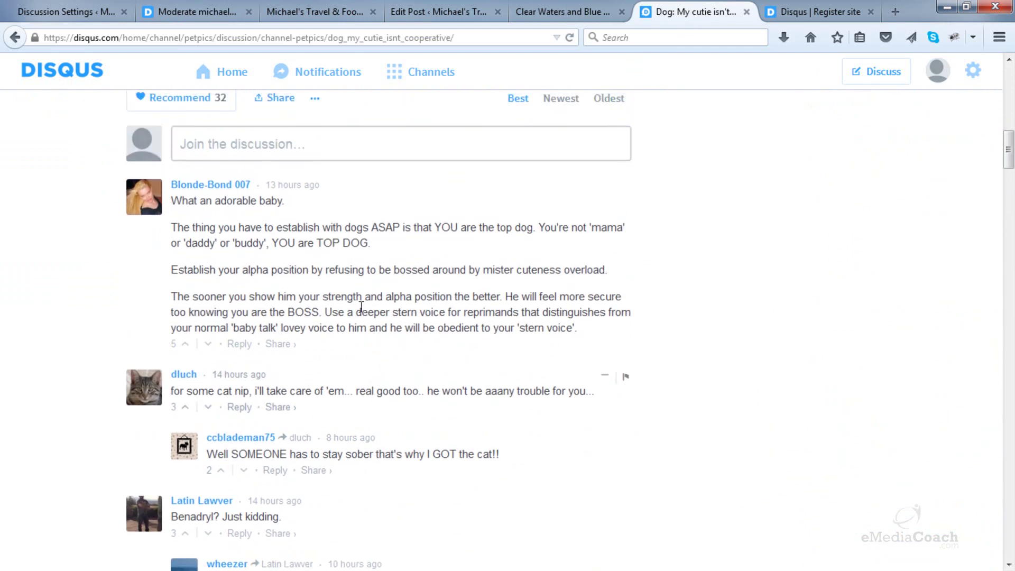
pyautogui.scroll(-3, 317, 299)
pyautogui.moveTo(302, 271)
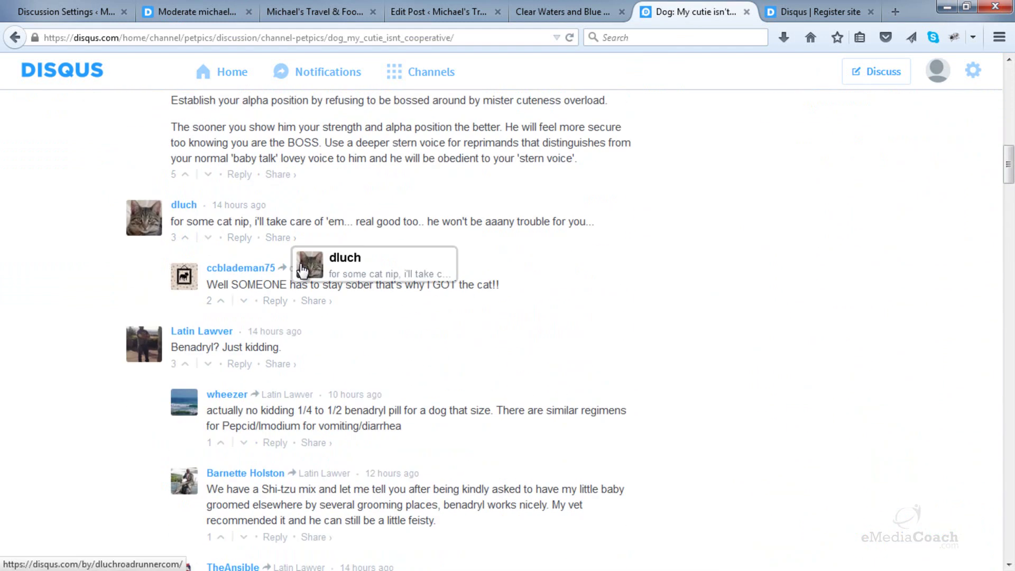
pyautogui.scroll(-3, 285, 274)
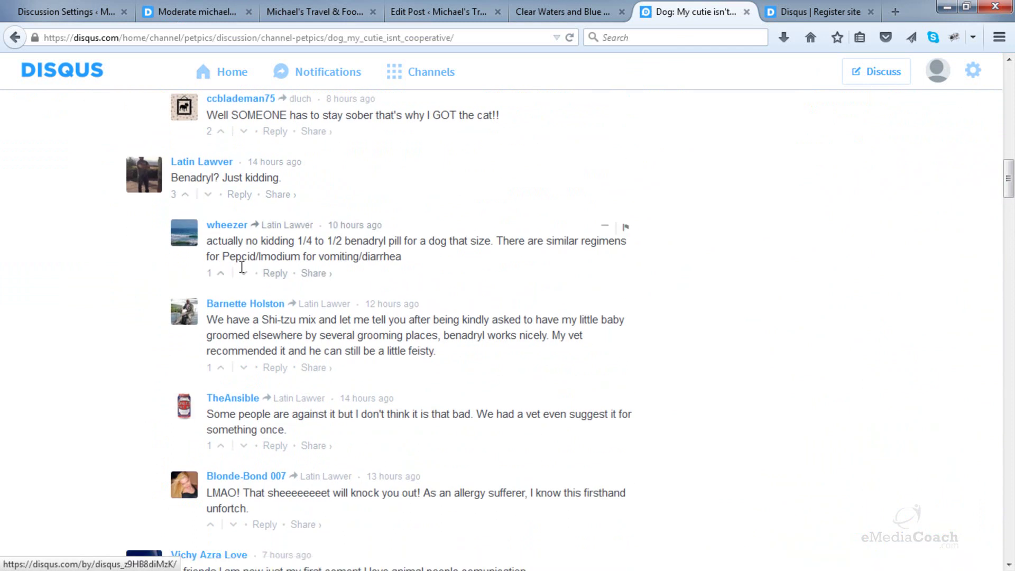
pyautogui.scroll(-3, 310, 352)
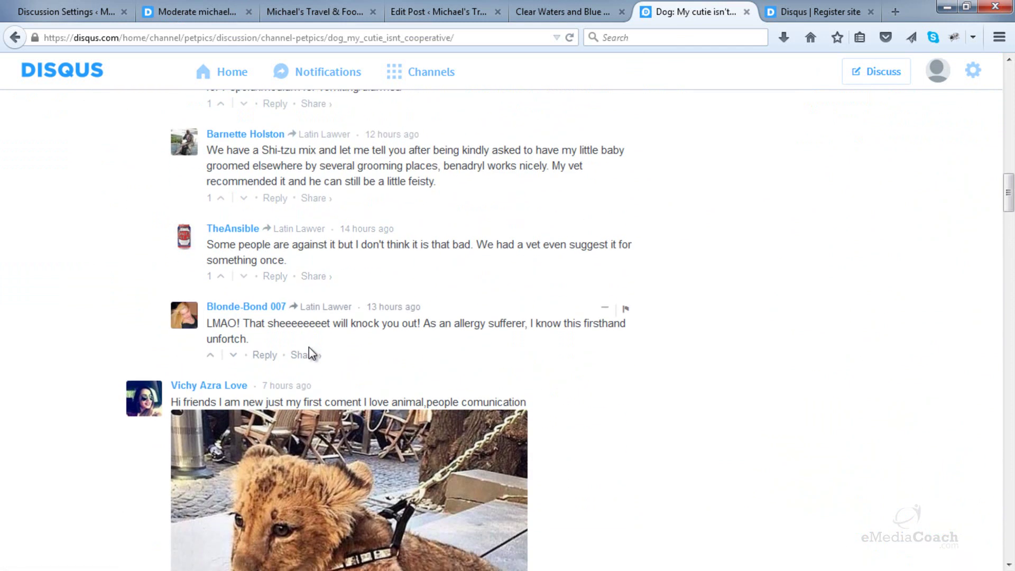
pyautogui.scroll(-10, 505, 312)
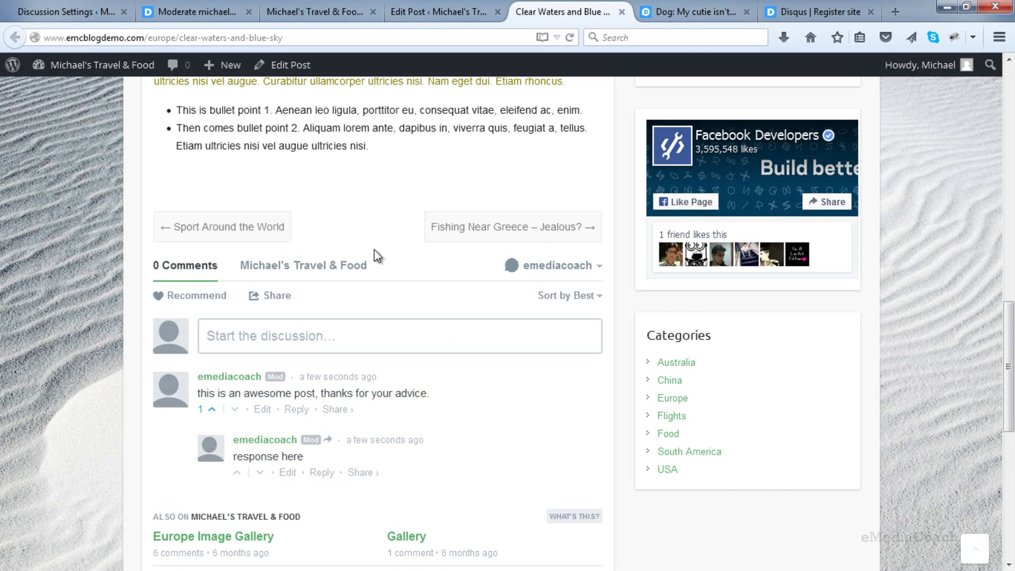
# - Log out of the Disqus account from the avatar menu
pyautogui.click(808, 12)
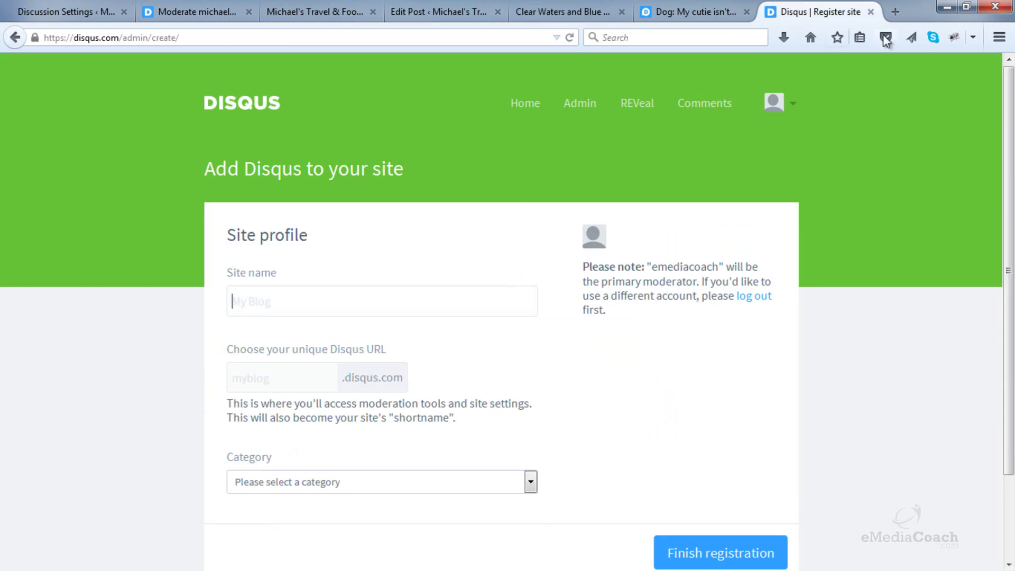
pyautogui.click(776, 103)
pyautogui.click(723, 189)
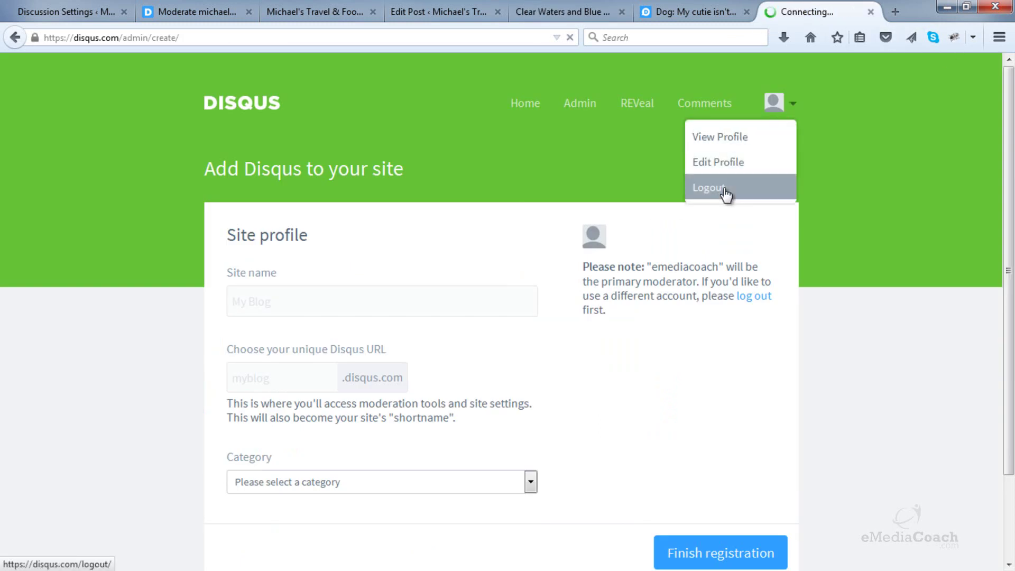
# - Reload the Clear Waters and Blue Sky post with F5 to see its 2 comments
pyautogui.click(479, 17)
pyautogui.click(557, 11)
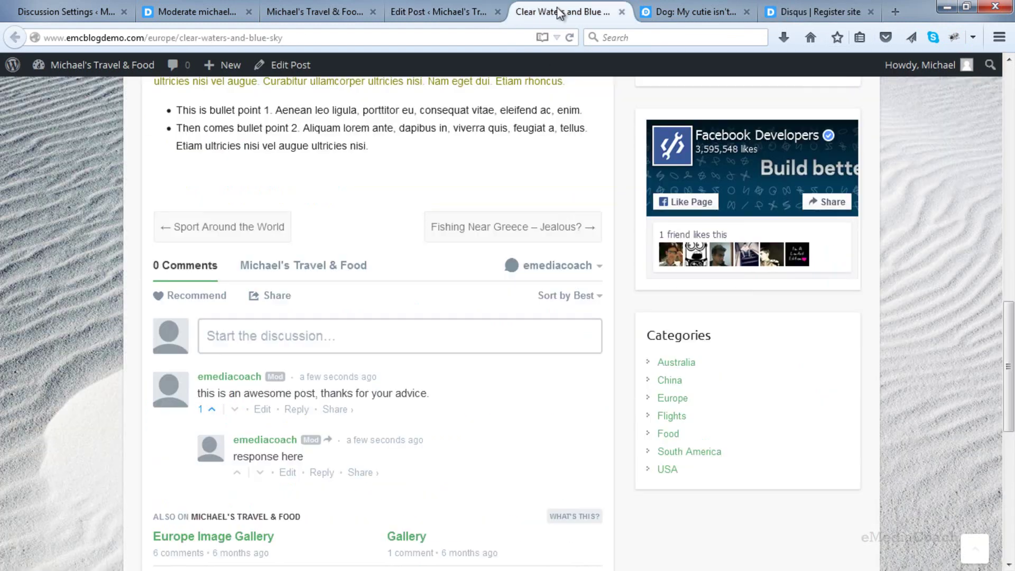
pyautogui.press('F5')
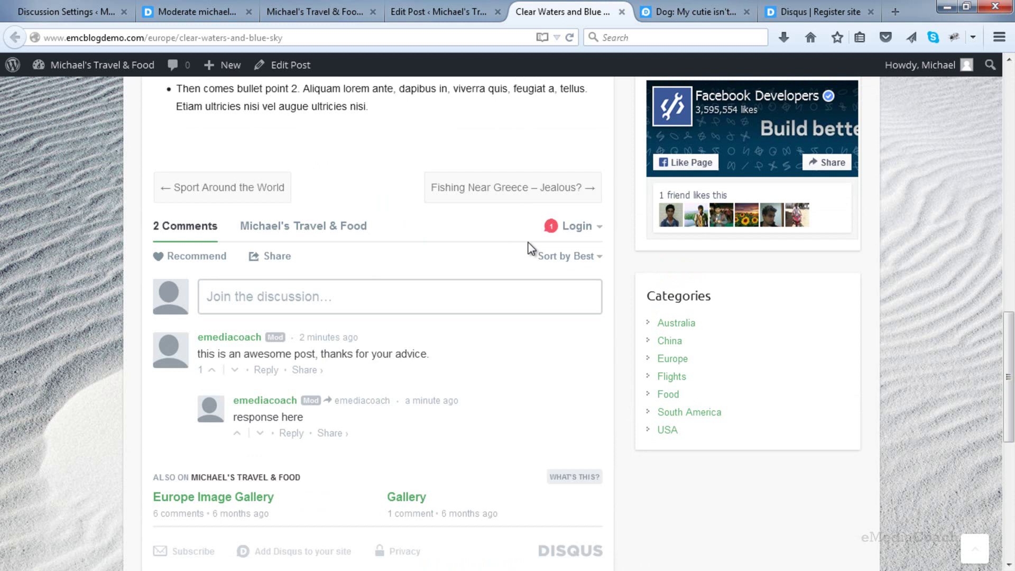
# - Check the login options, then start a comment to reveal the Disqus sign-up fields
pyautogui.click(595, 228)
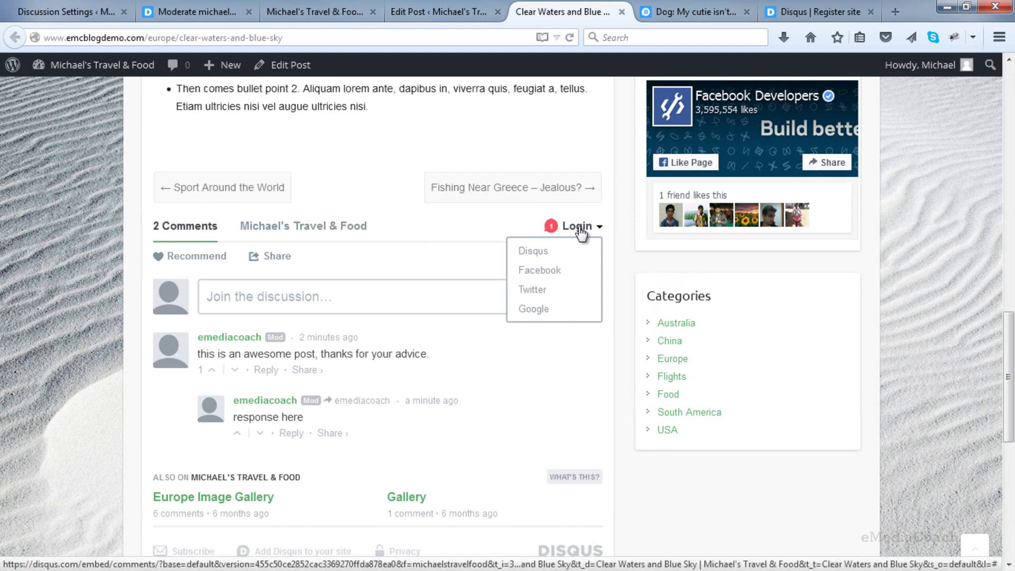
pyautogui.click(100, 309)
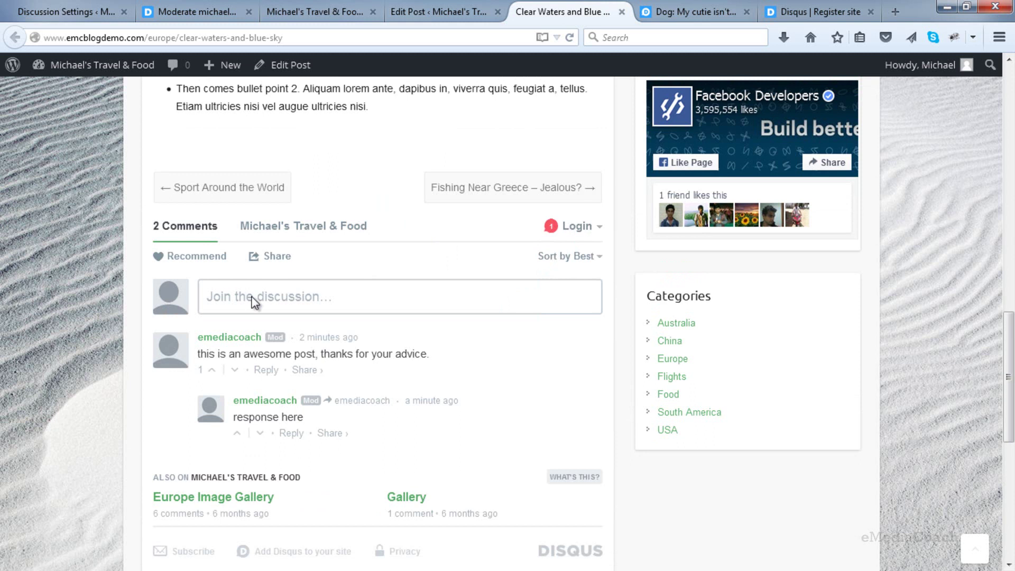
pyautogui.click(252, 297)
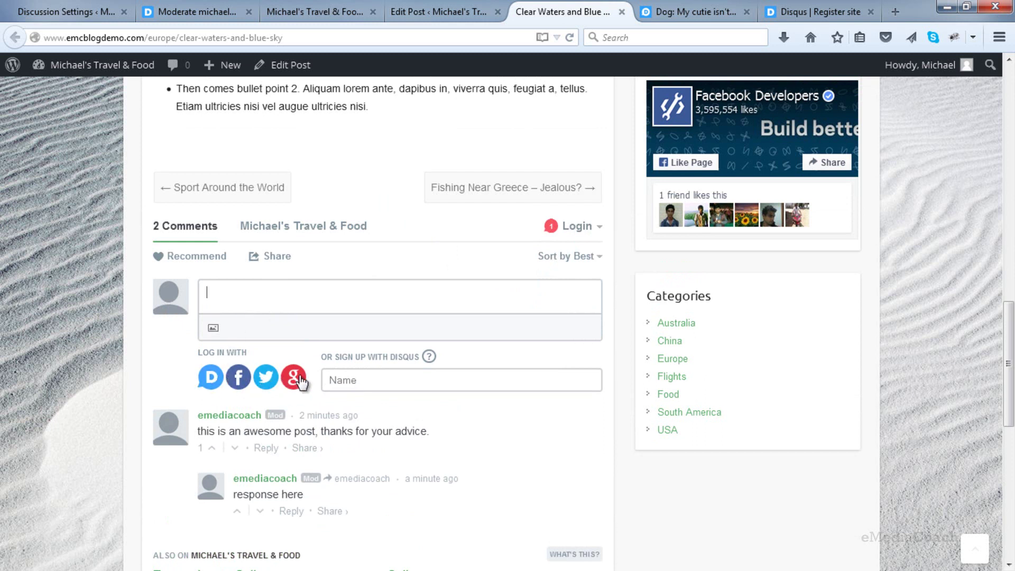
pyautogui.click(402, 378)
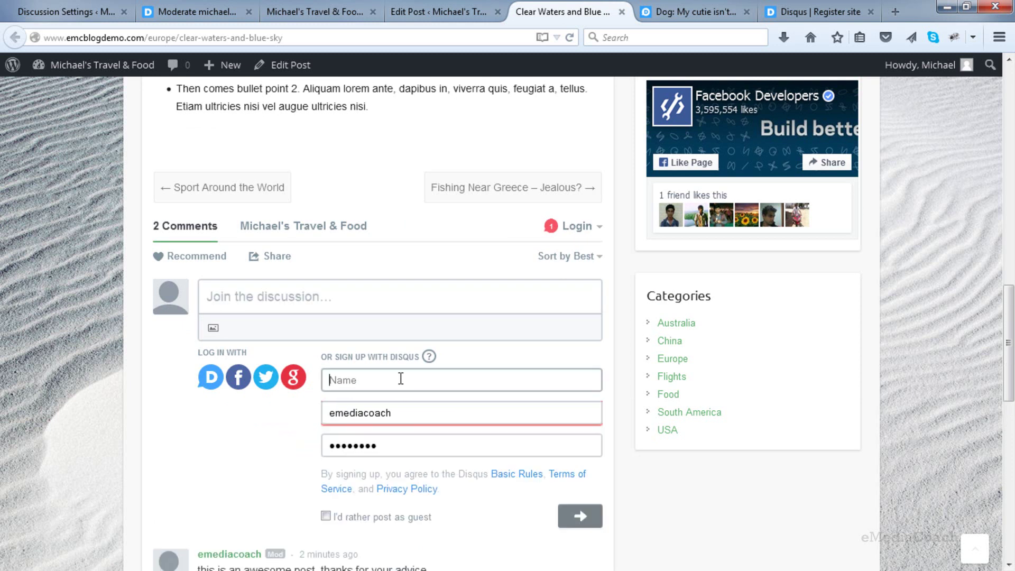
pyautogui.scroll(-3, 410, 380)
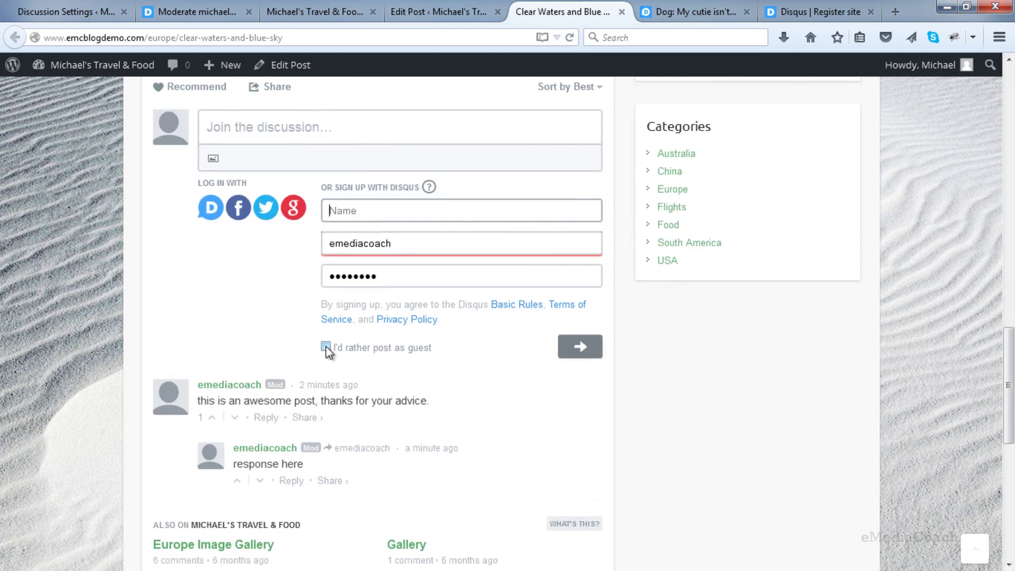
# - Tick and then untick 'I'd rather post as guest', leaving guest posting off
pyautogui.click(326, 347)
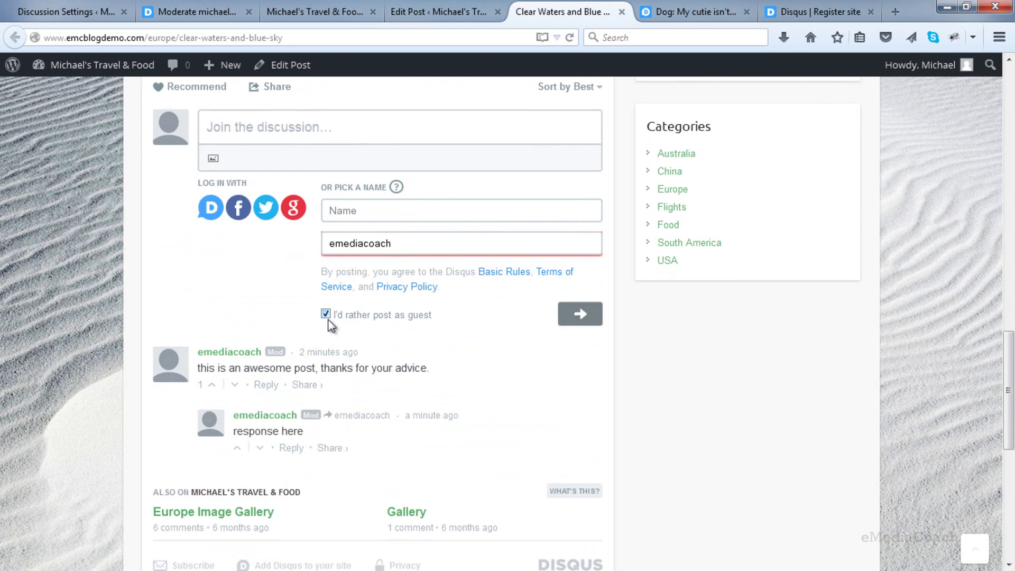
pyautogui.scroll(2, 306, 163)
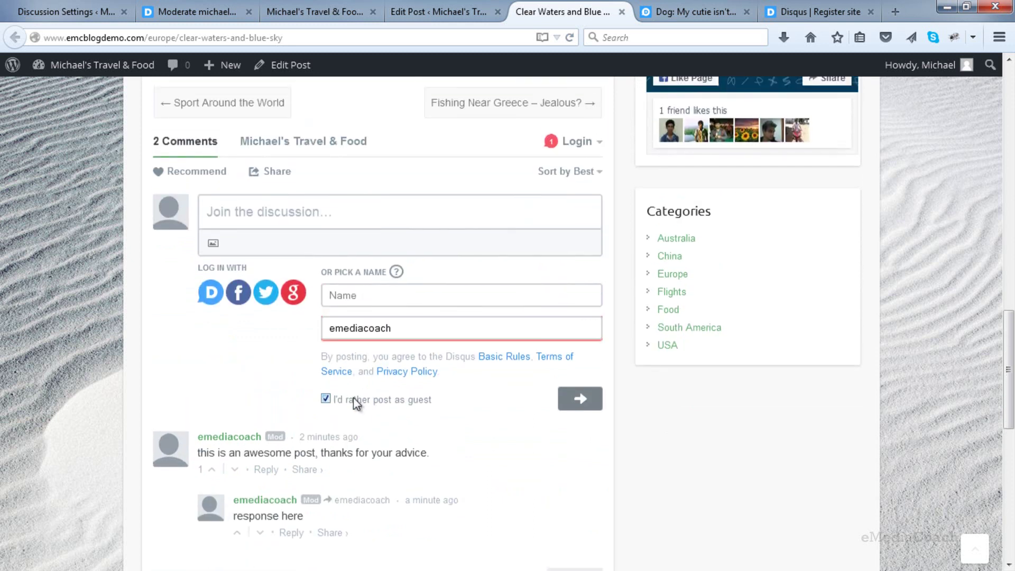
pyautogui.click(326, 398)
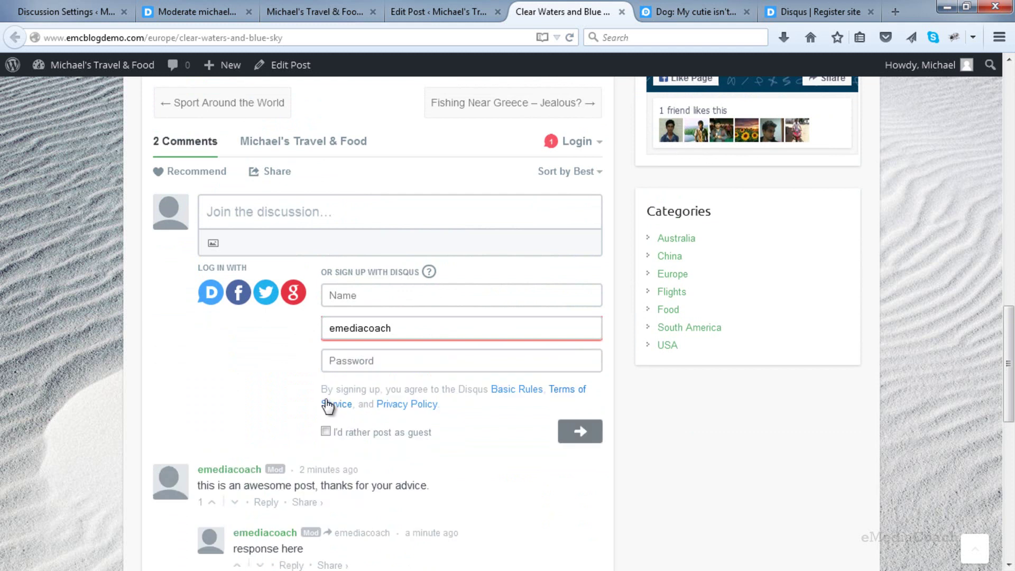
pyautogui.scroll(4, 325, 398)
pyautogui.scroll(-1, 325, 399)
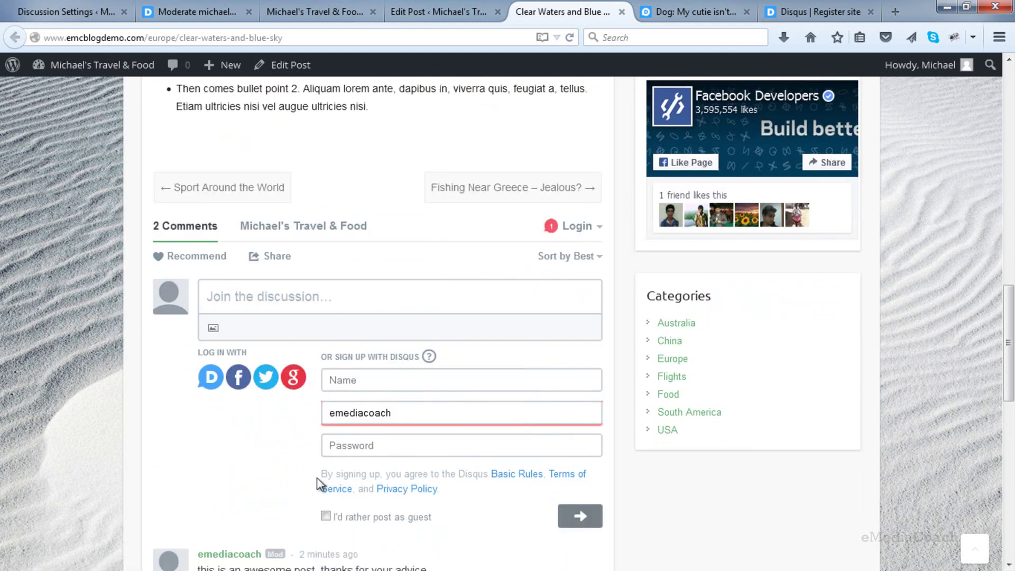
pyautogui.scroll(3, 682, 217)
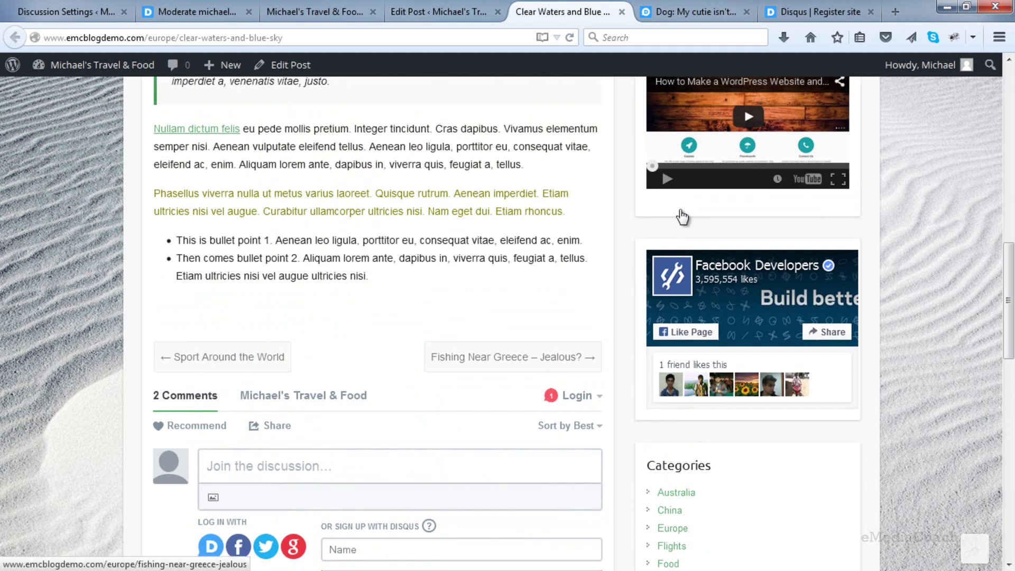
# - Log back into Disqus with the saved credentials and open the Admin moderation page
pyautogui.click(834, 16)
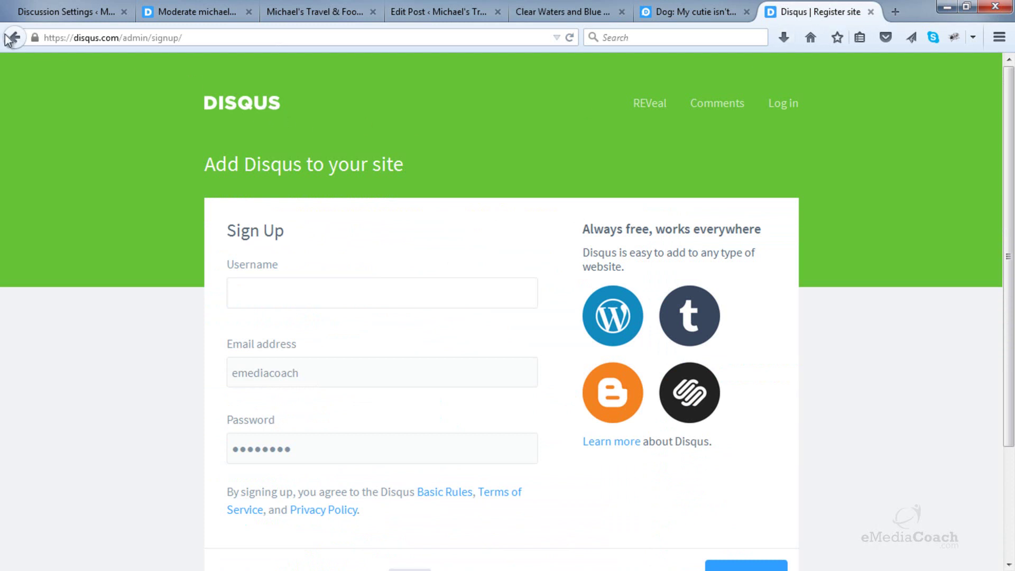
pyautogui.click(783, 104)
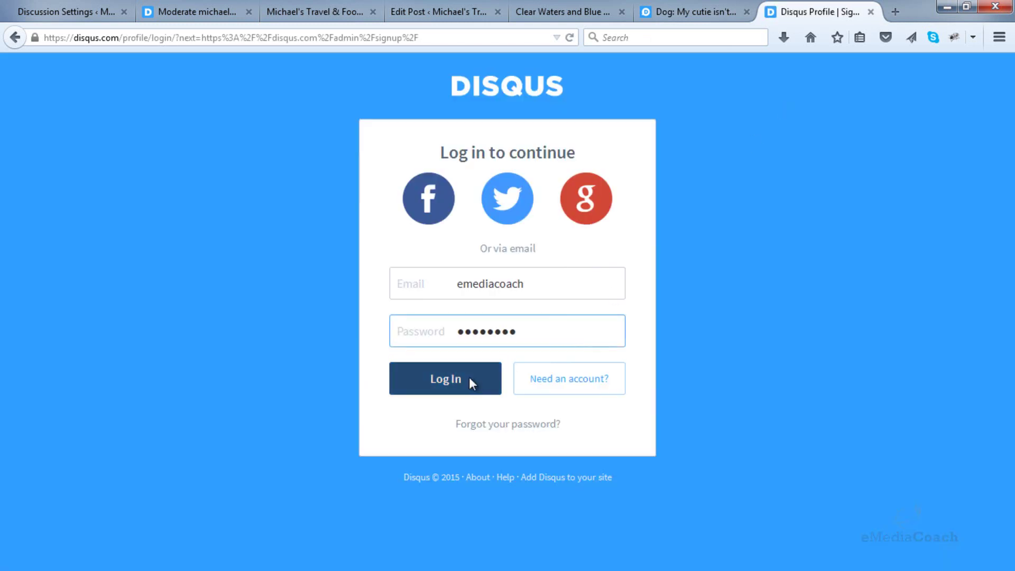
pyautogui.click(469, 381)
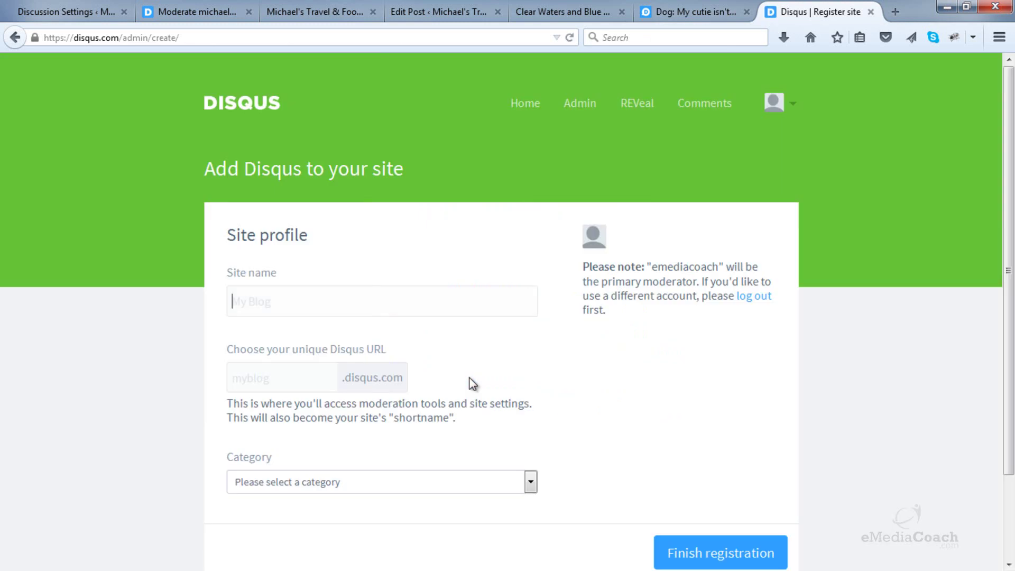
pyautogui.click(795, 111)
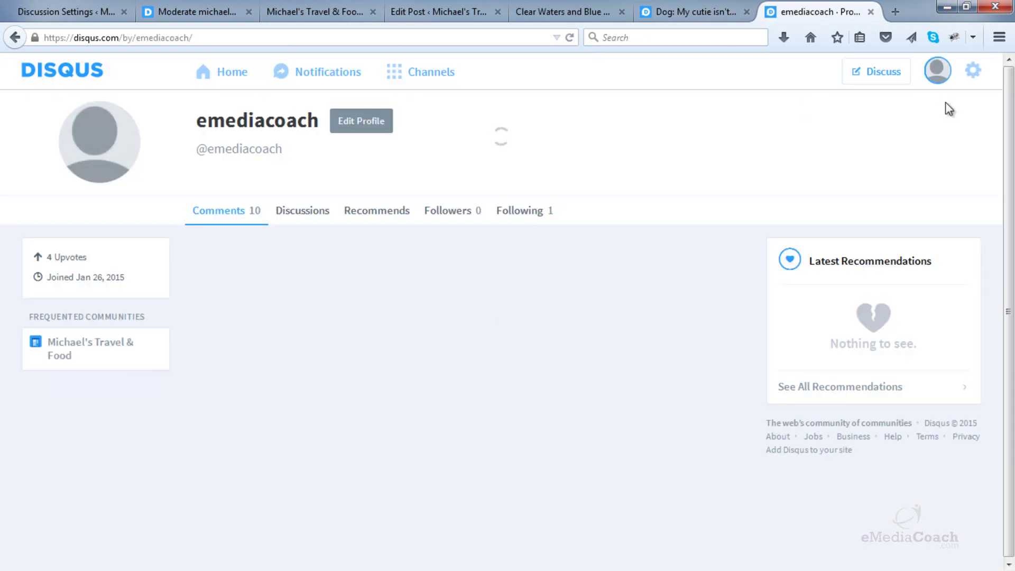
pyautogui.click(973, 71)
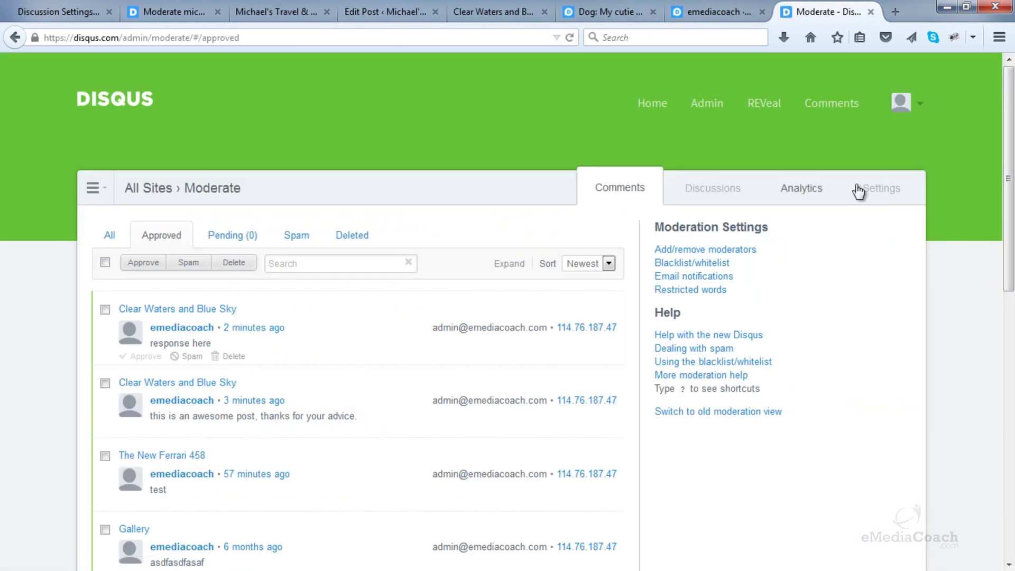
# - Verify 'Allow guests to comment' is on in Michael's Travel & Food's Disqus Community Rules
pyautogui.click(886, 191)
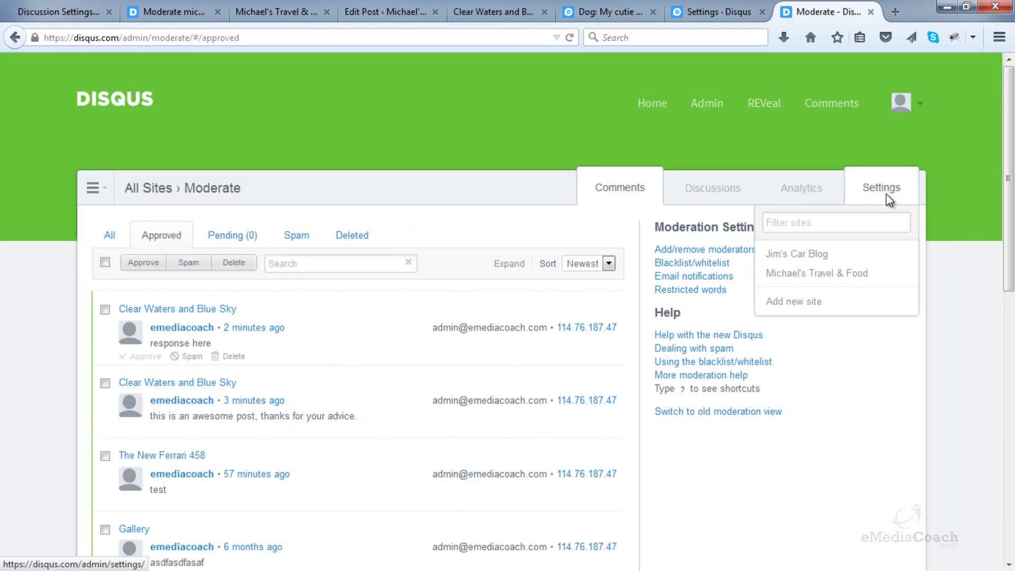
pyautogui.click(803, 275)
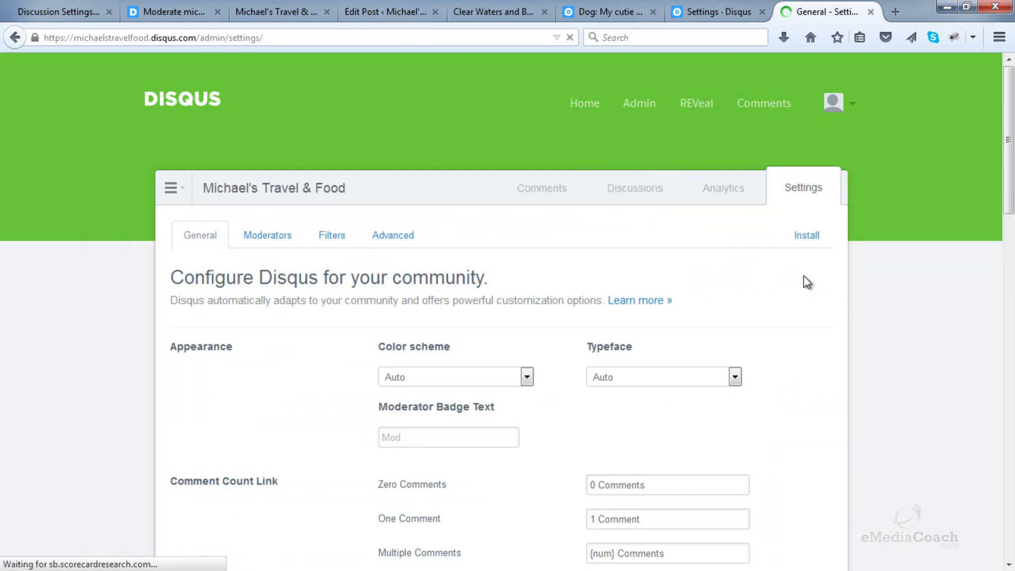
pyautogui.scroll(-5, 803, 276)
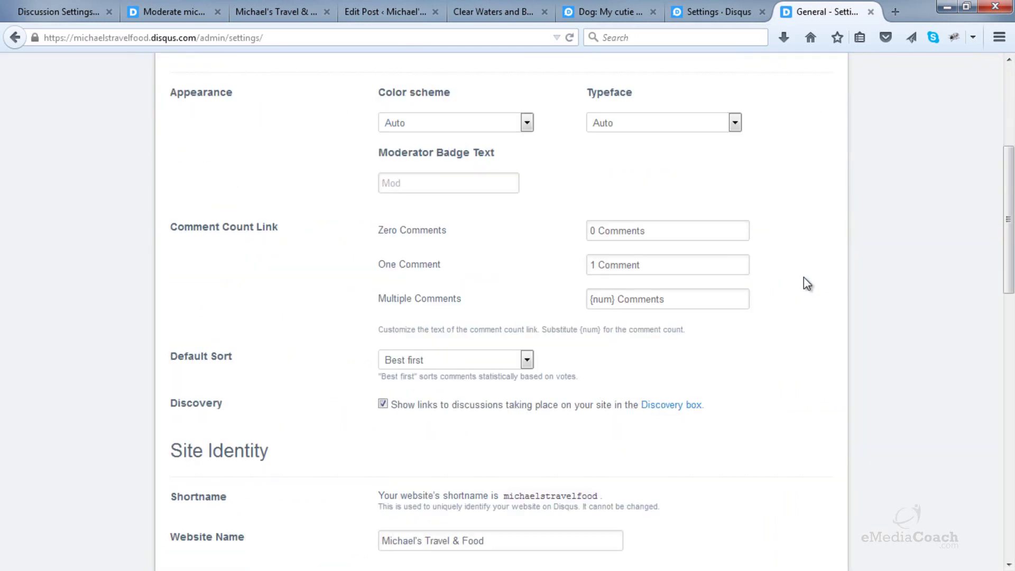
pyautogui.scroll(-6, 804, 277)
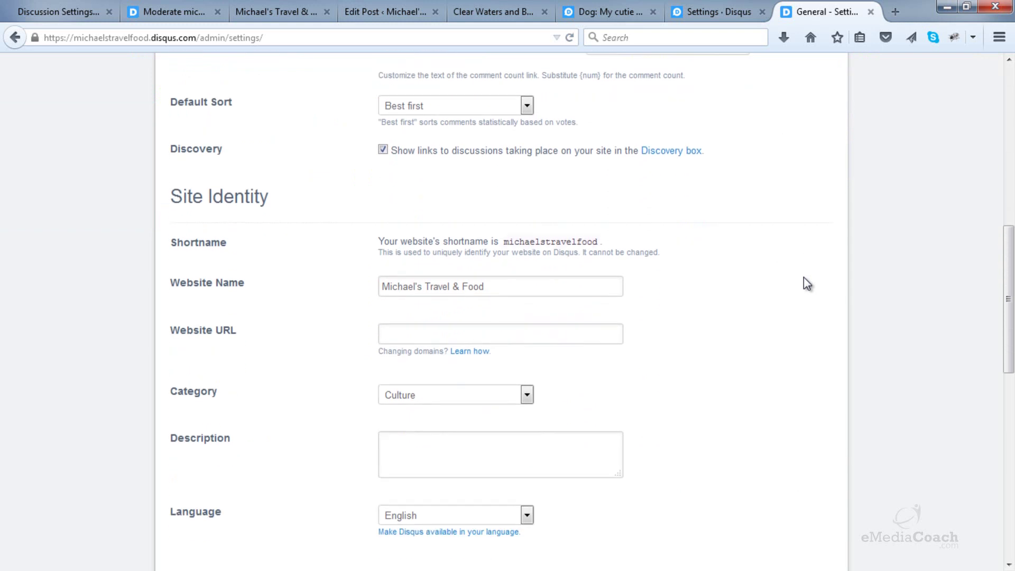
pyautogui.scroll(-8, 803, 277)
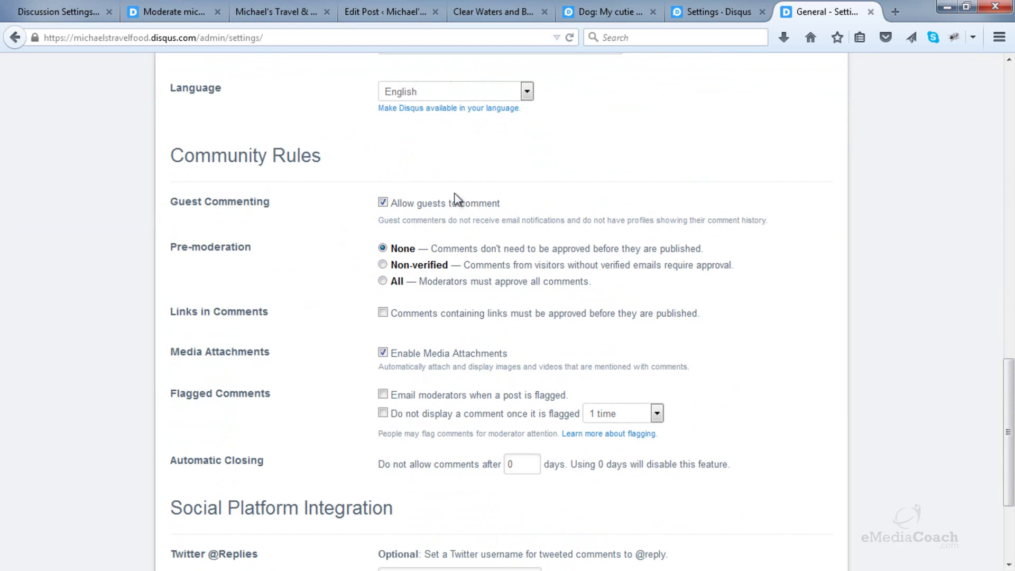
pyautogui.click(505, 16)
pyautogui.scroll(-3, 487, 209)
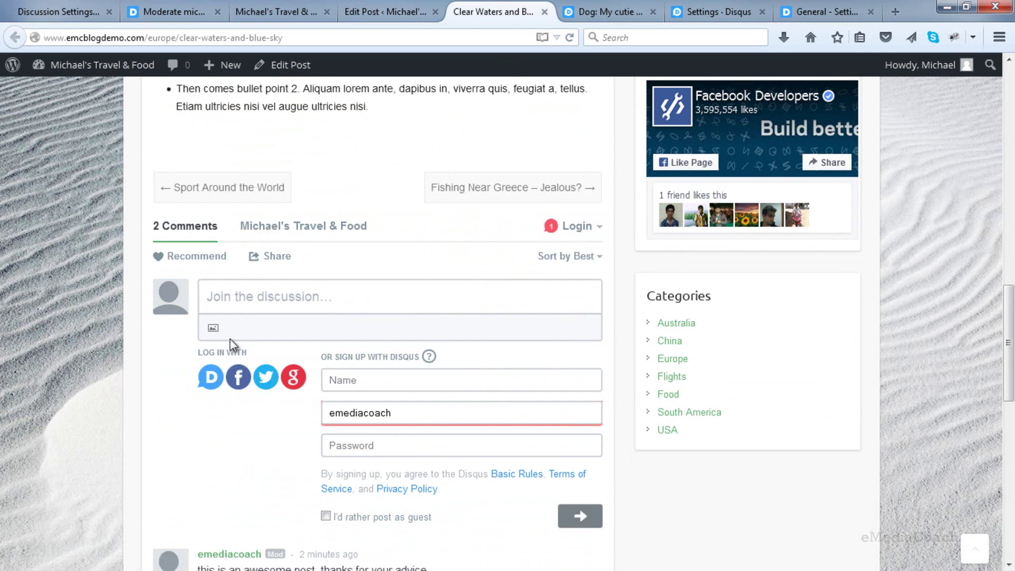
pyautogui.scroll(-3, 232, 338)
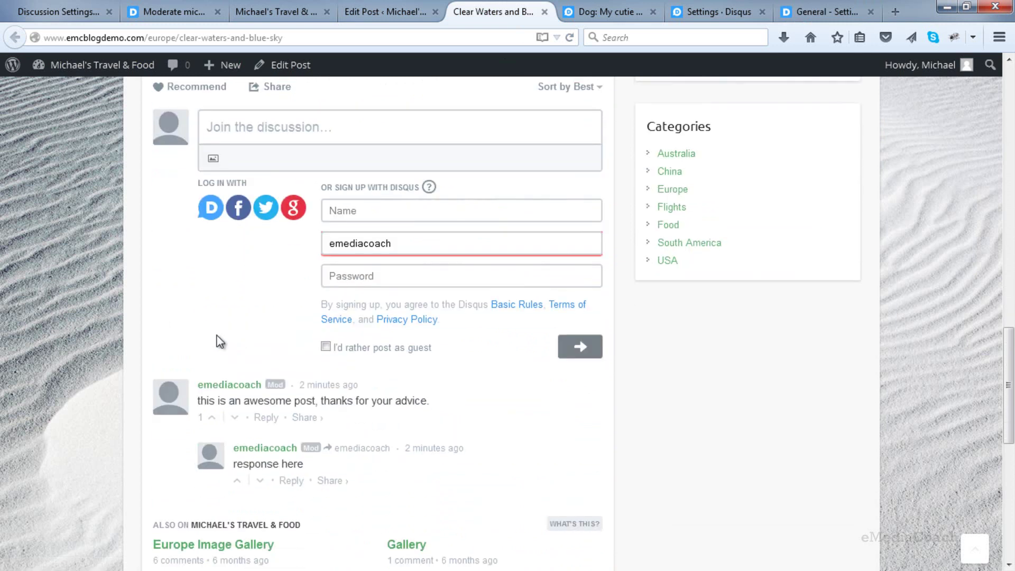